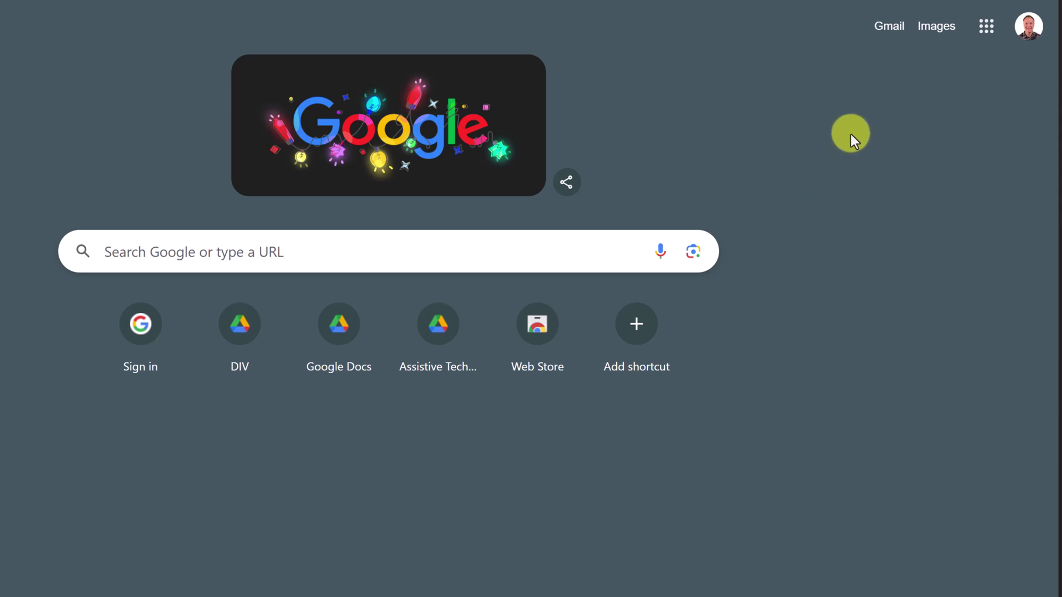
Launch Google Classroom from the apps launcher and browse the Gemini Education tools page.
click(986, 26)
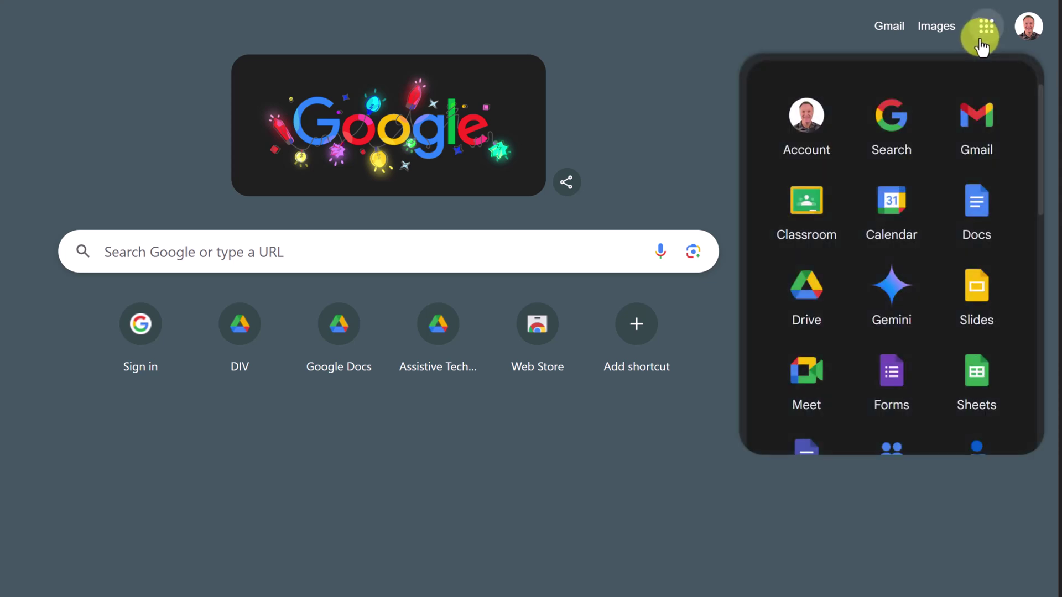
click(815, 217)
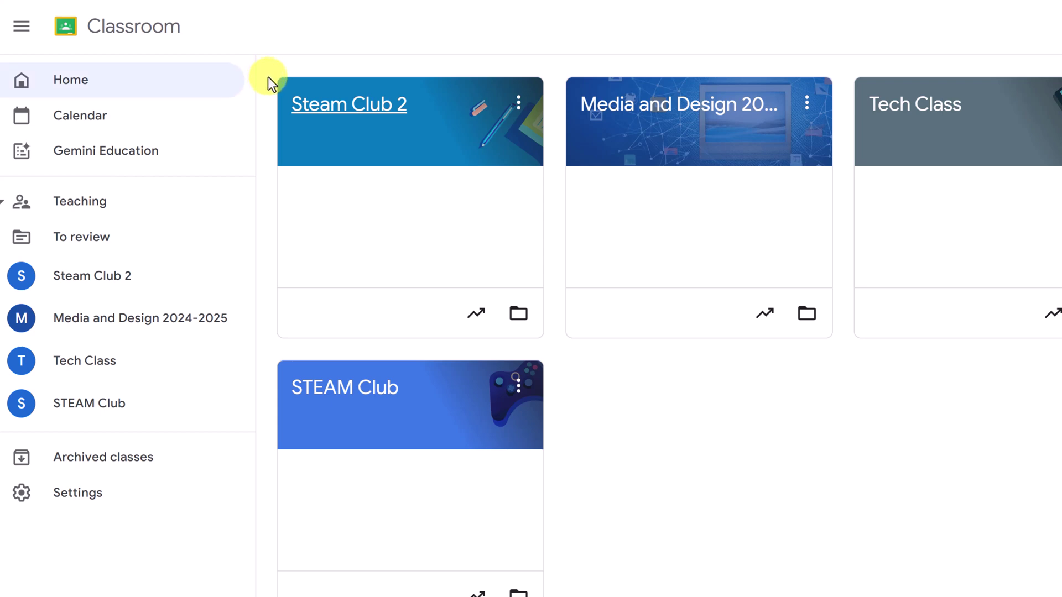
click(139, 161)
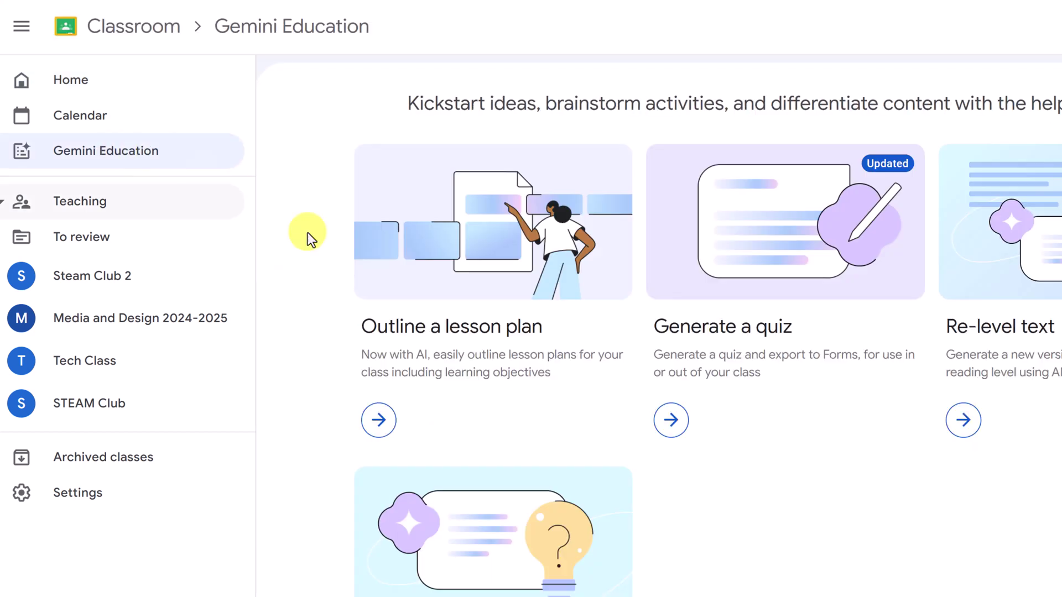
scroll(756, 435, down, 1)
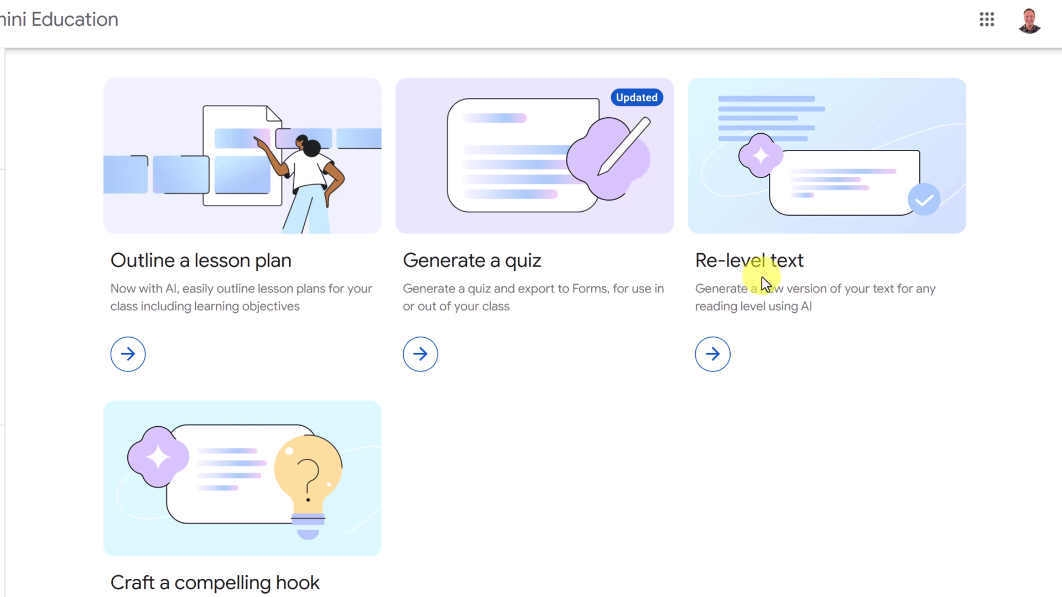
scroll(524, 408, down, 1)
scroll(512, 457, up, 2)
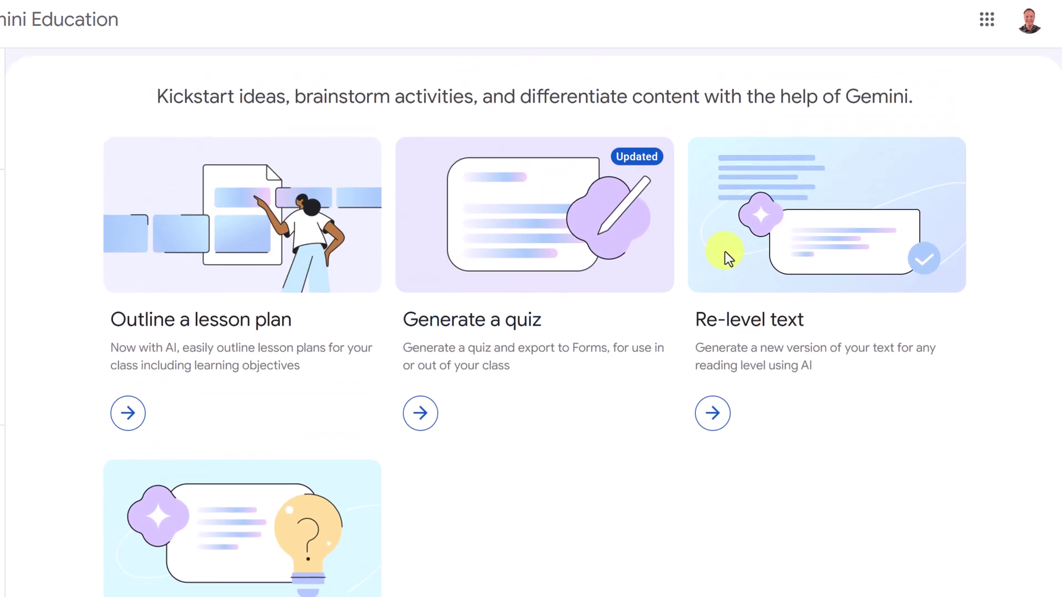
scroll(539, 420, down, 2)
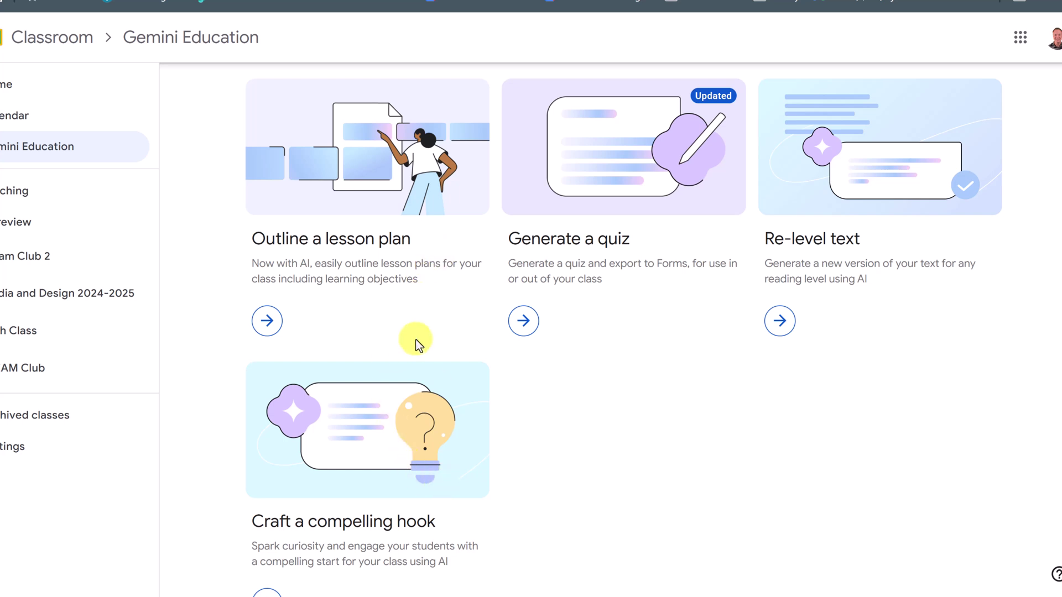
Outline a grade 10 lesson on the American Revolution's causes and generate its learning objectives.
click(350, 239)
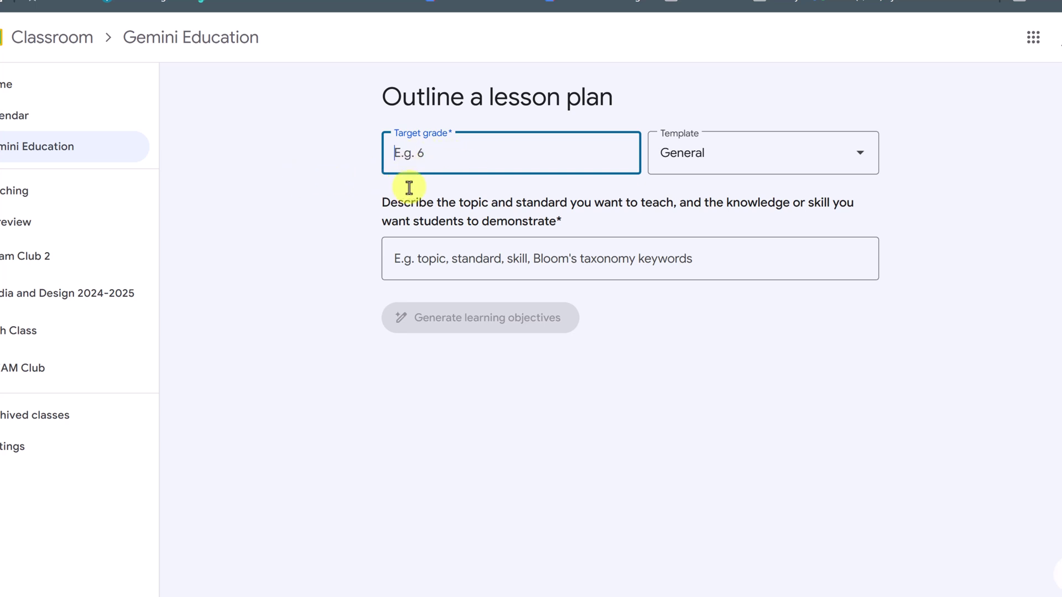
text(10)
click(477, 259)
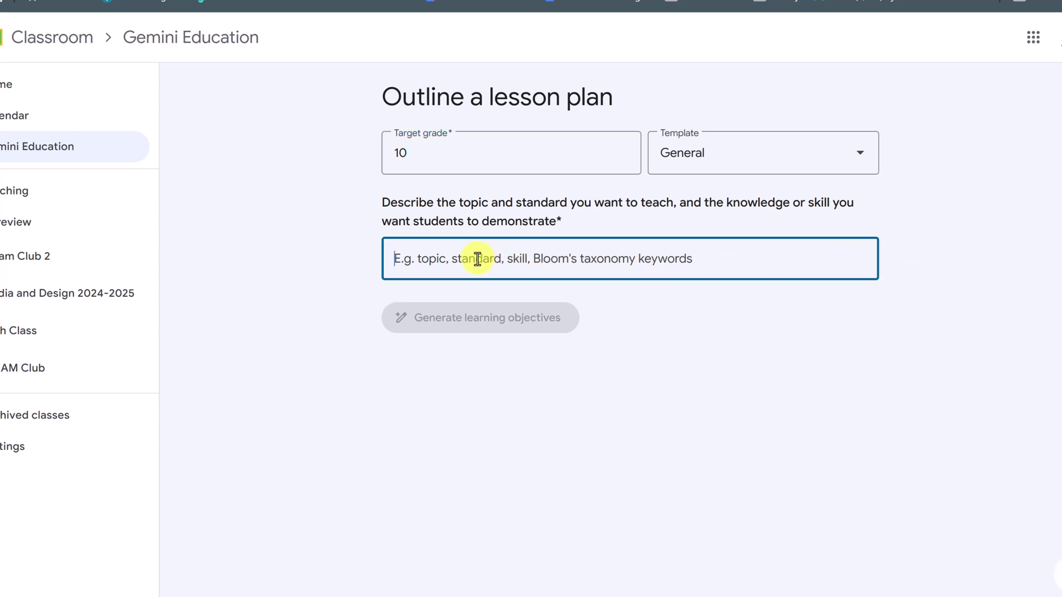
text(I'm teaching a lesson on the causes of the American Revolution to a high school history class. I want the lesson to be engaging and incorporate primary sources. Can you generate a lesson plan outline that includes a variety of activities and assessments?)
click(314, 251)
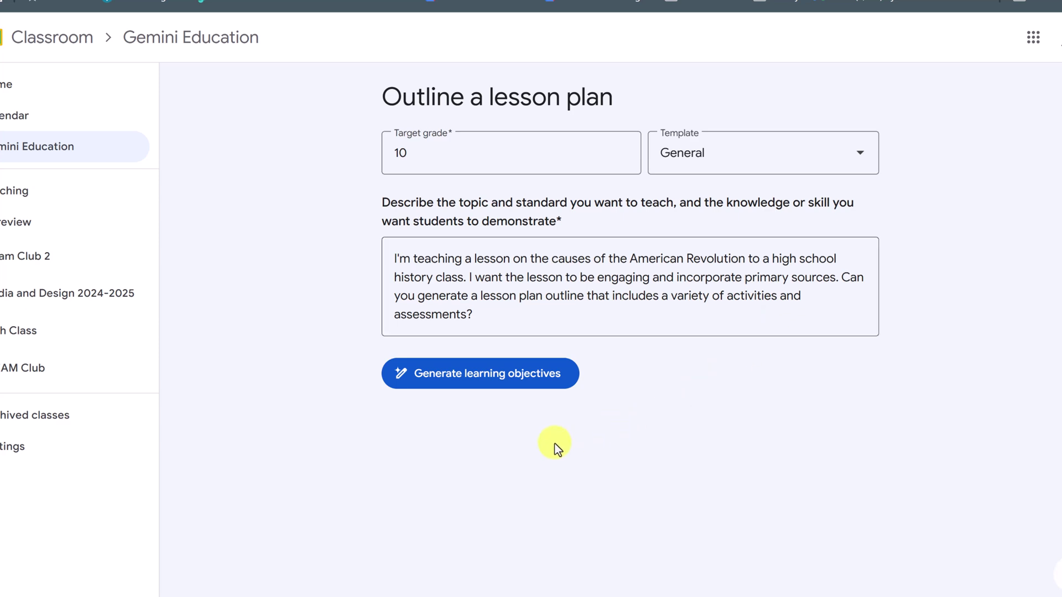
click(500, 385)
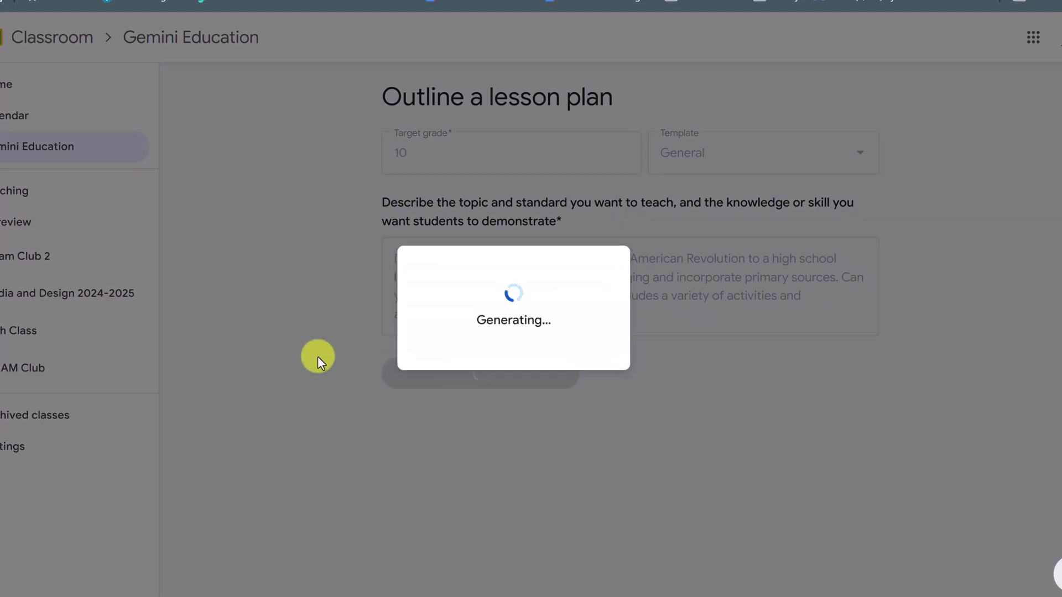
Review the suggested learning objectives in the editor without changing them.
scroll(317, 347, down, 1)
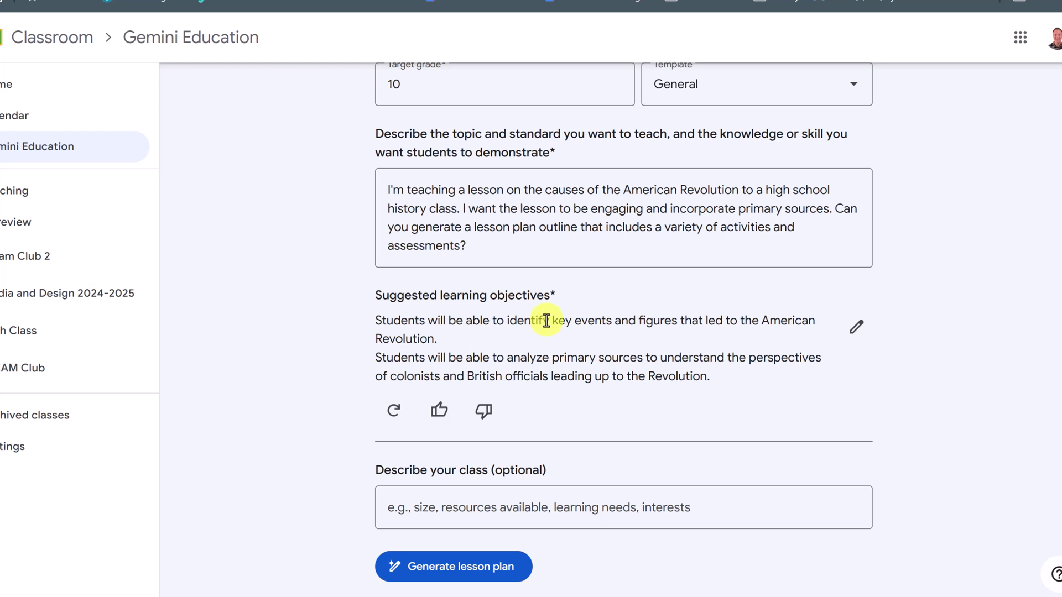
click(858, 337)
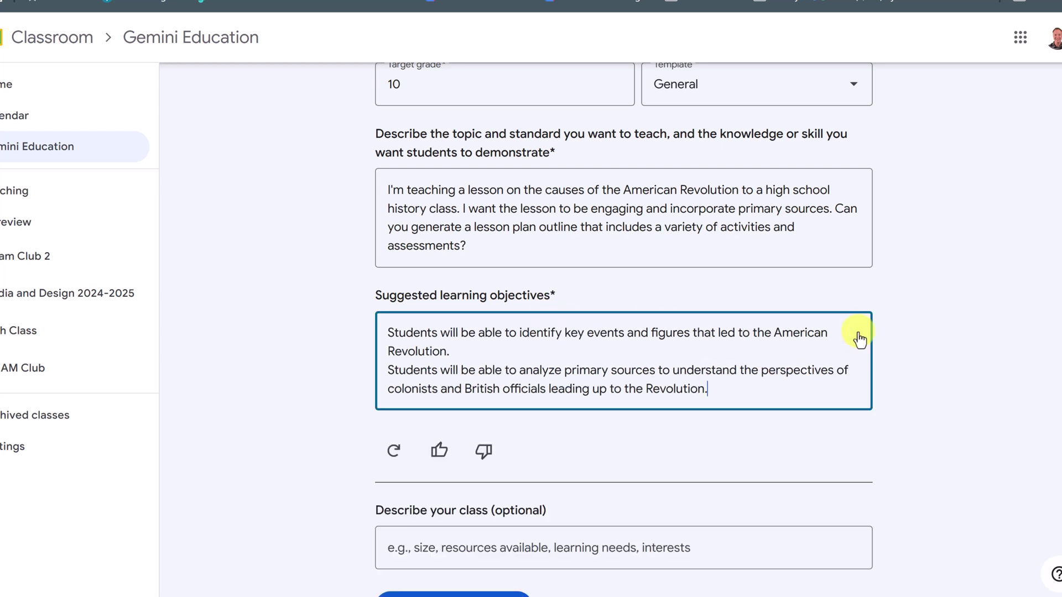
scroll(1028, 409, down, 1)
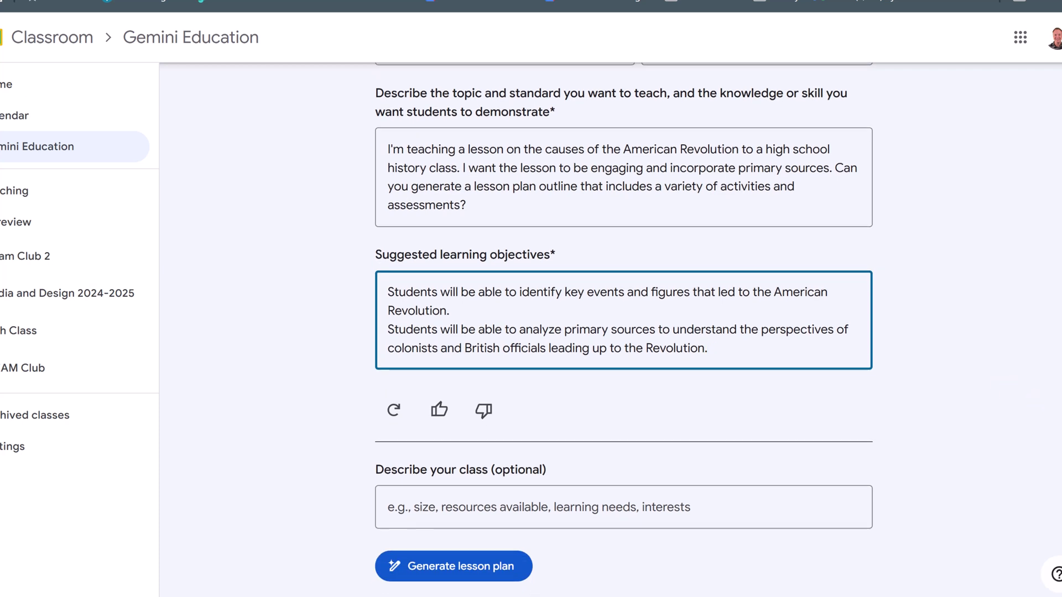
key(Escape)
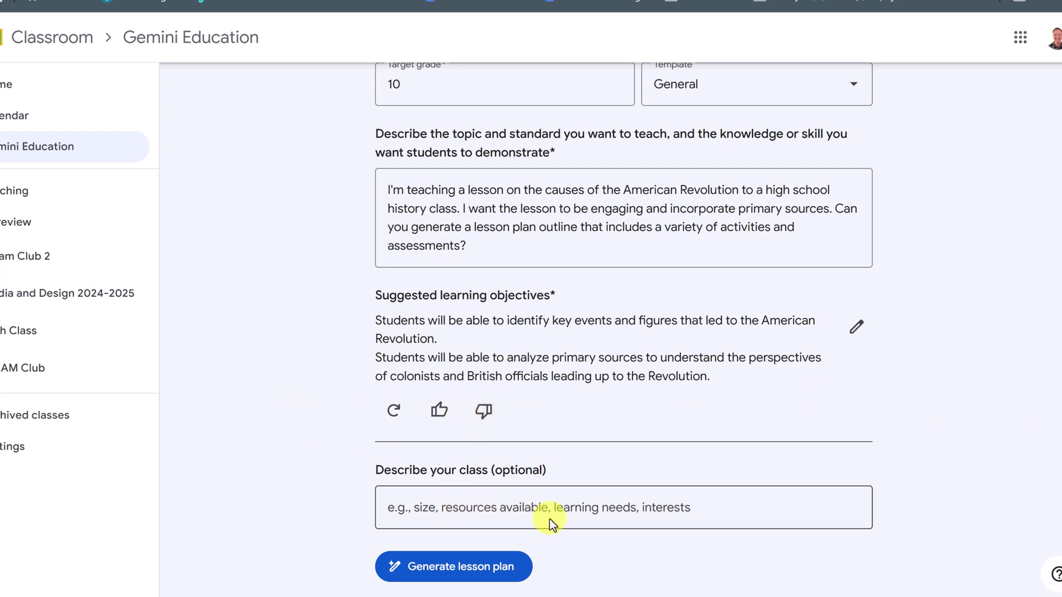
Paste the class description of a 30-student 10th-grade U.S. History class.
click(492, 515)
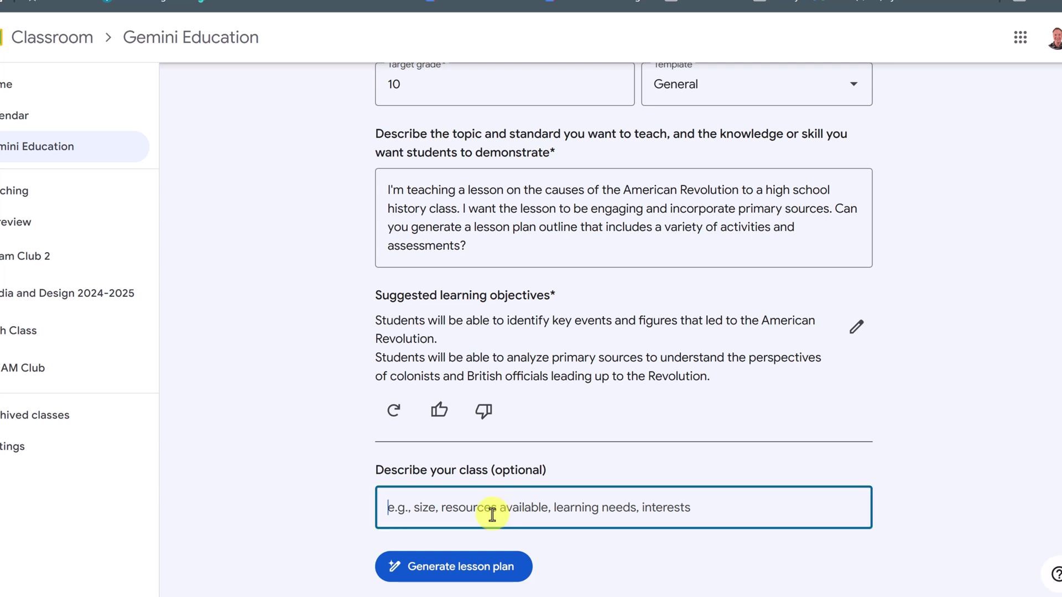
key(ctrl+v)
scroll(472, 487, up, 1)
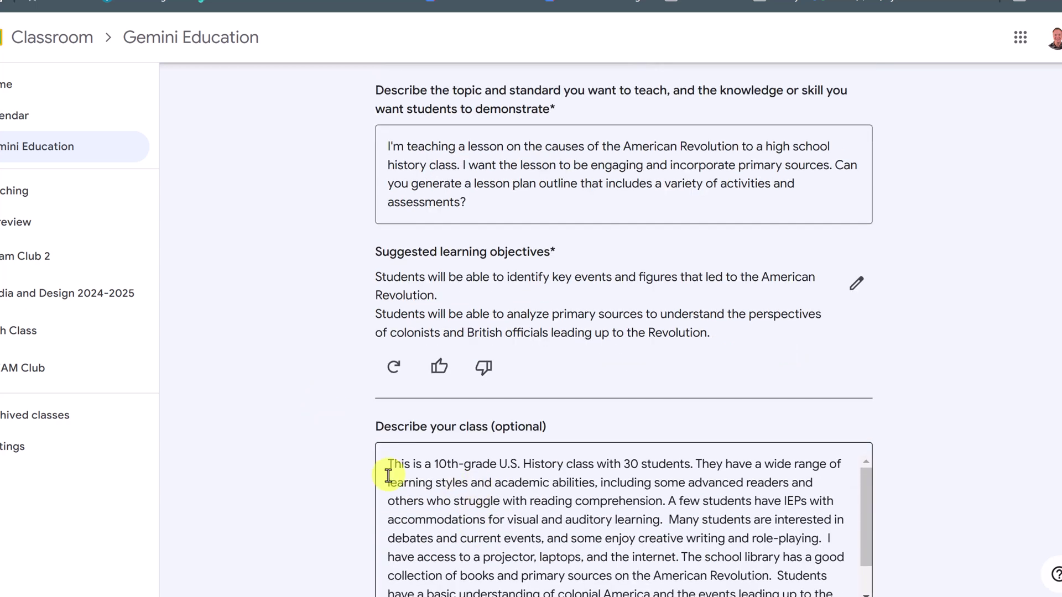
scroll(912, 394, down, 2)
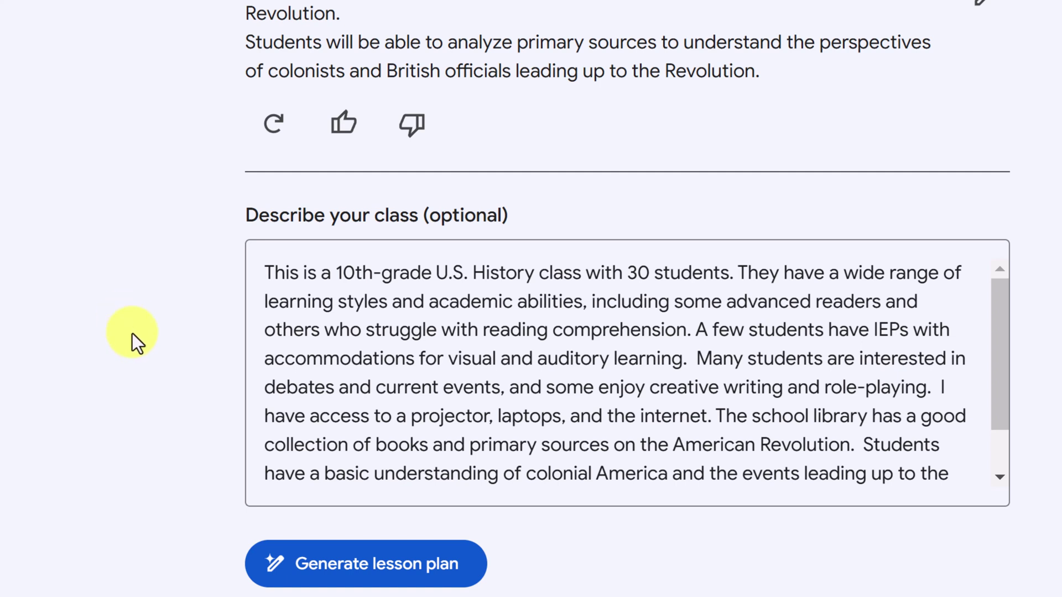
Generate the American Revolution lesson plan, scroll to its assessment sections, and export it to Docs.
click(379, 570)
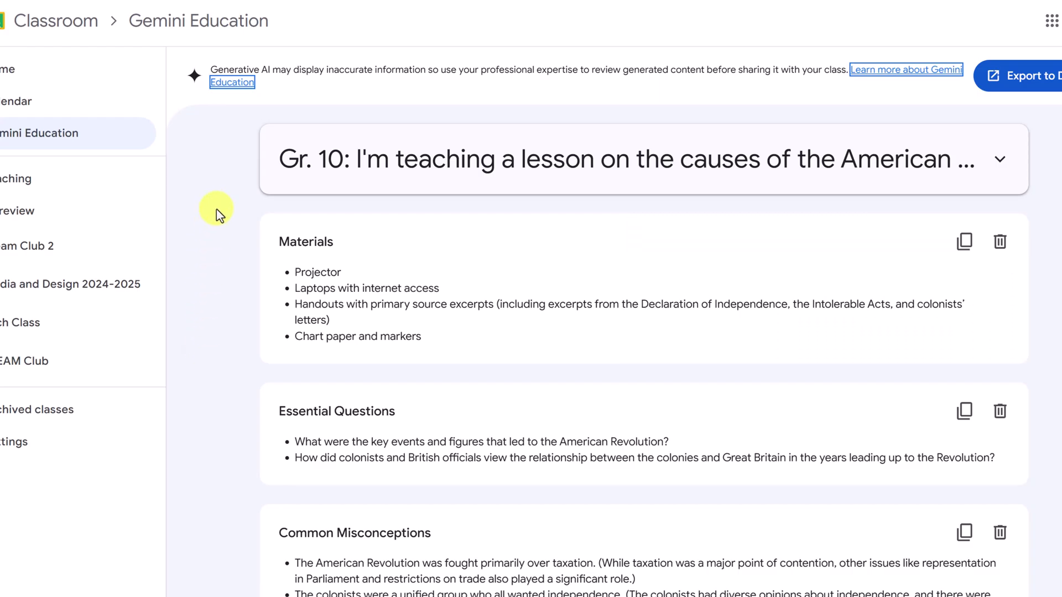
scroll(221, 230, down, 1)
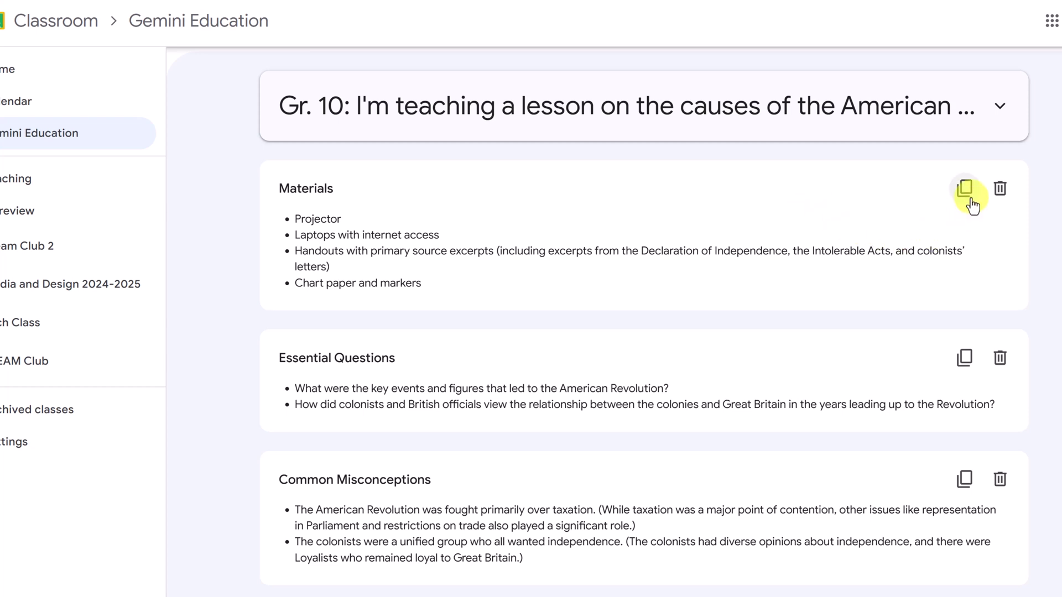
scroll(669, 238, down, 2)
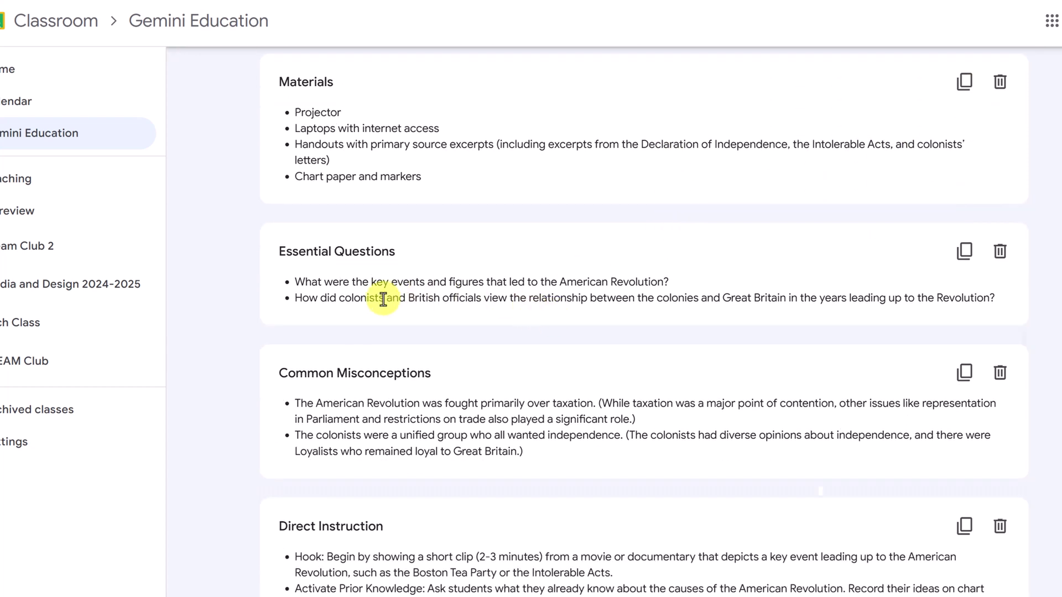
scroll(509, 323, down, 2)
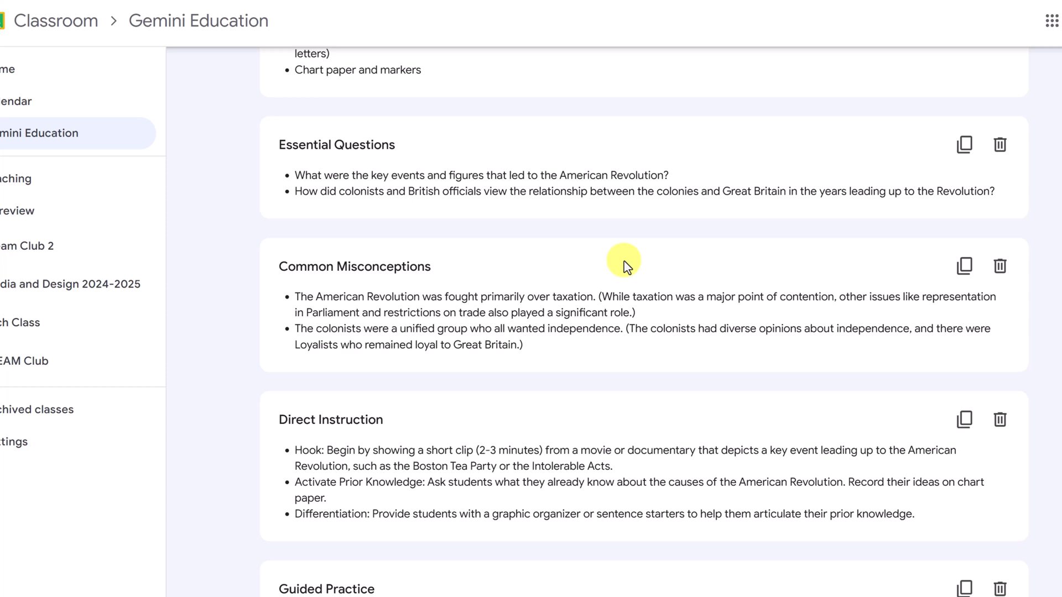
scroll(553, 264, down, 1)
scroll(476, 268, down, 3)
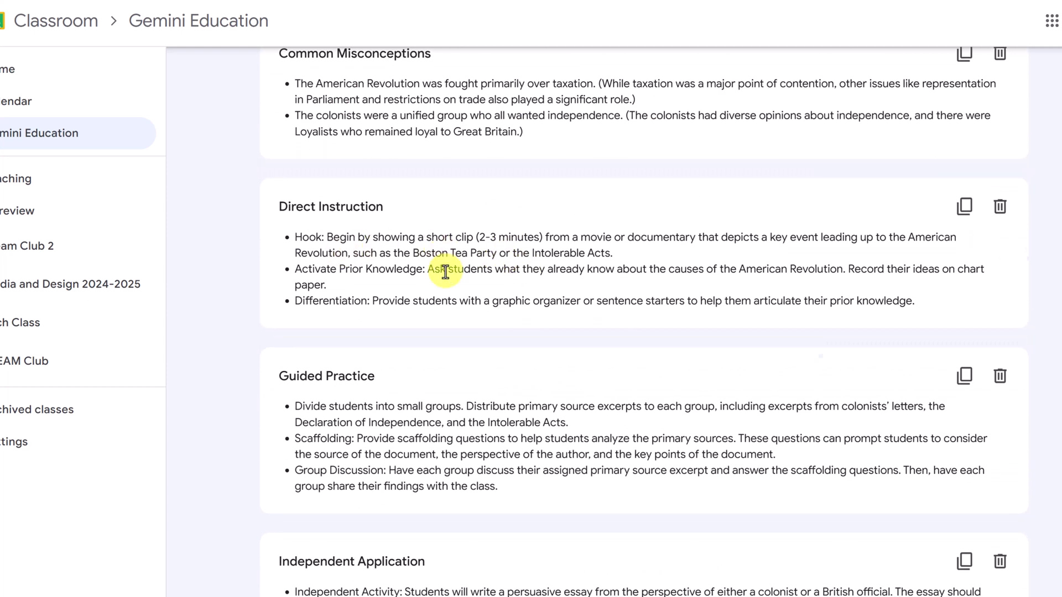
scroll(453, 282, down, 2)
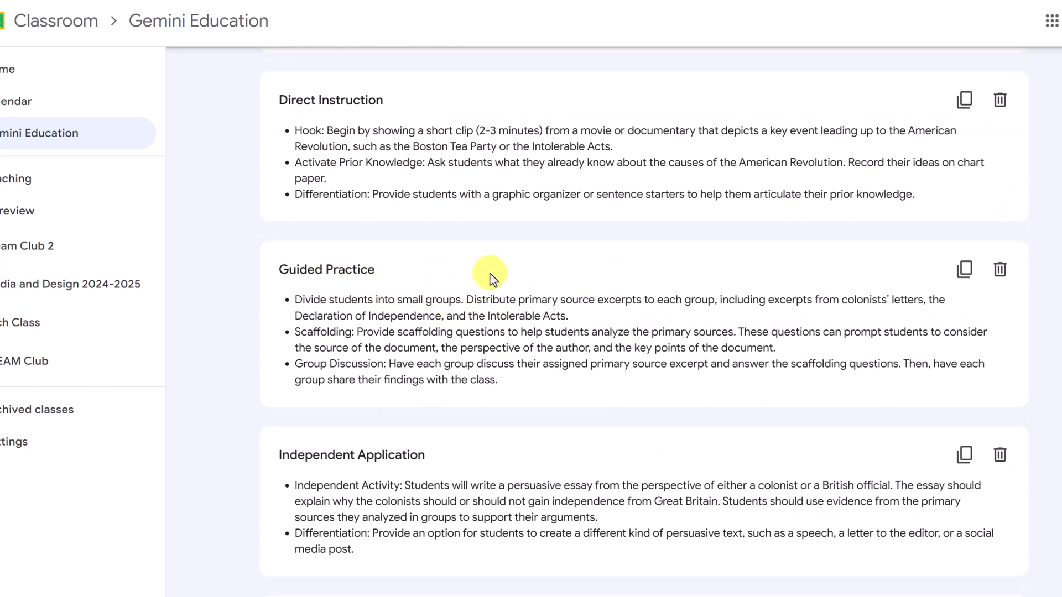
scroll(489, 278, down, 3)
scroll(542, 323, down, 3)
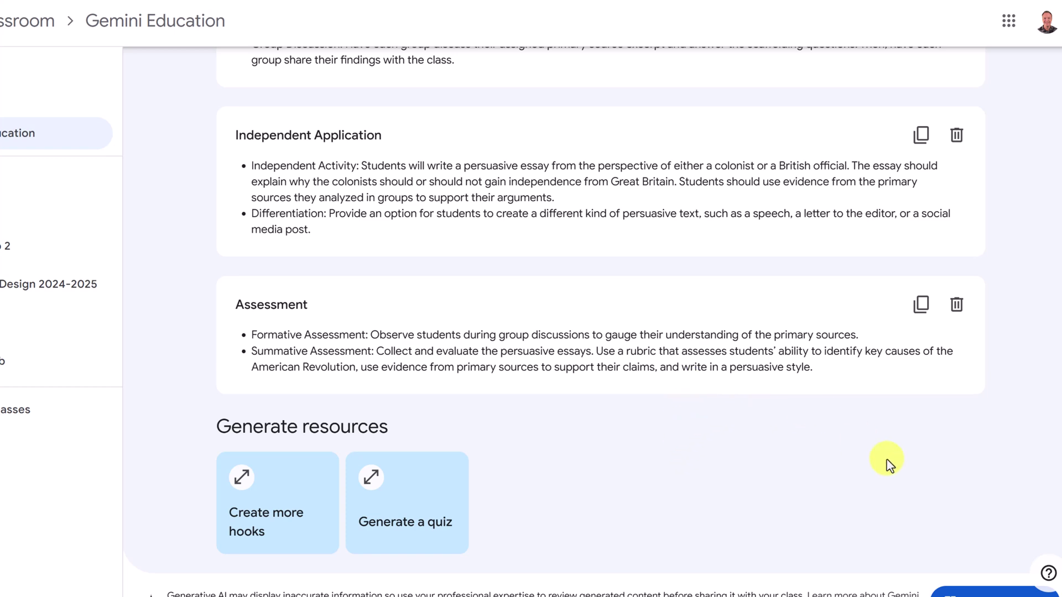
scroll(890, 459, down, 3)
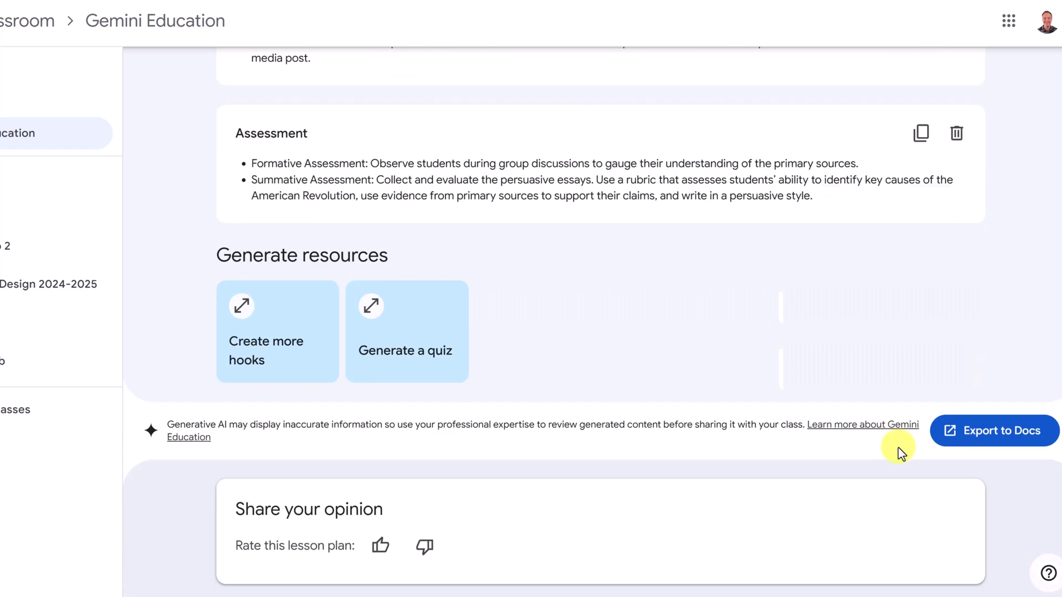
click(1005, 439)
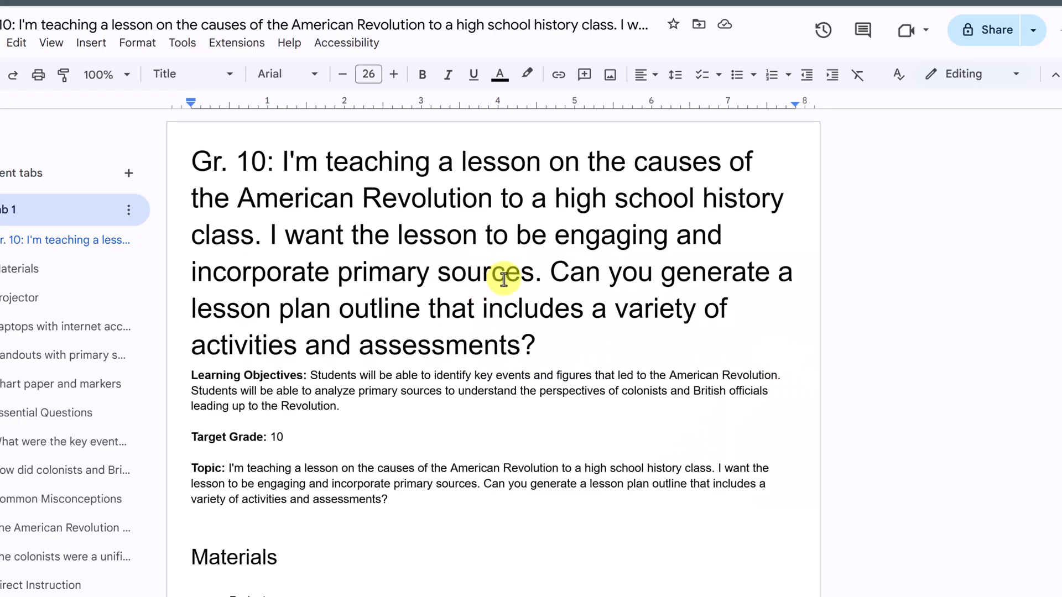
Jump through Materials, Essential Questions and Common Misconceptions in the Docs outline, then return to the top.
click(32, 331)
click(32, 325)
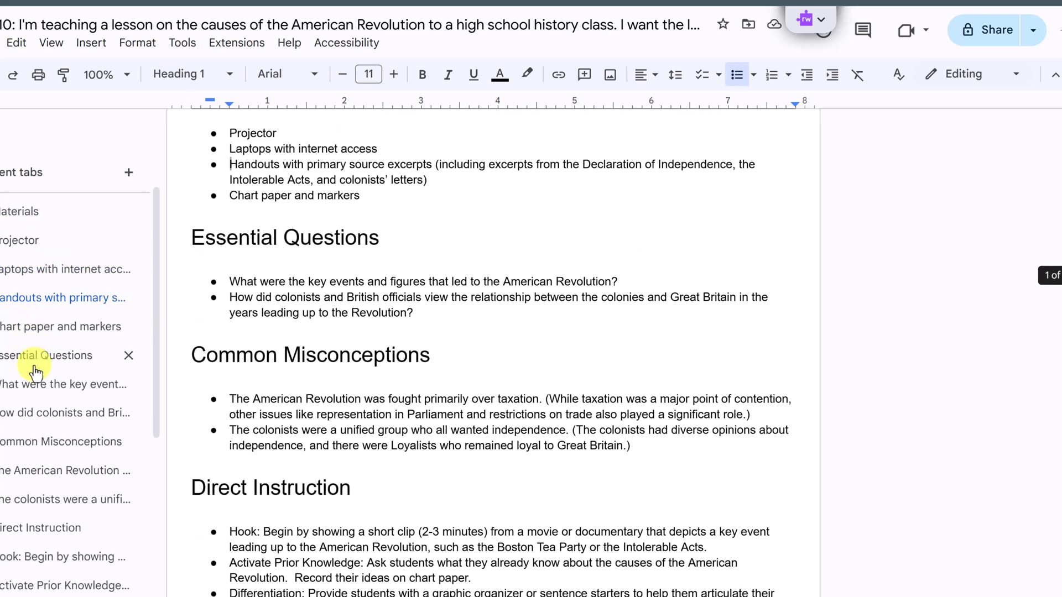
click(35, 373)
click(25, 384)
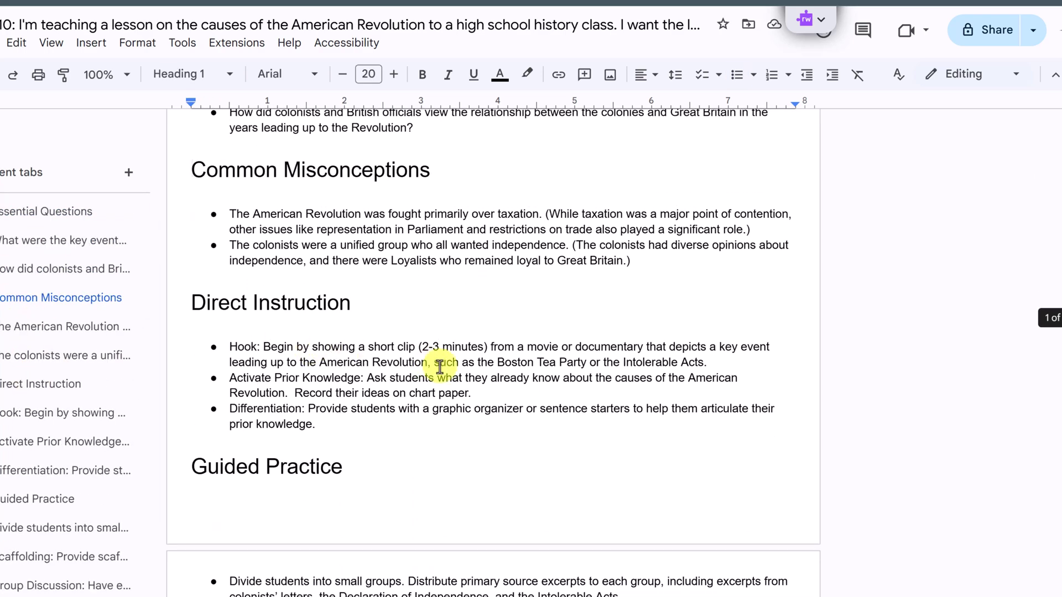
scroll(439, 367, up, 15)
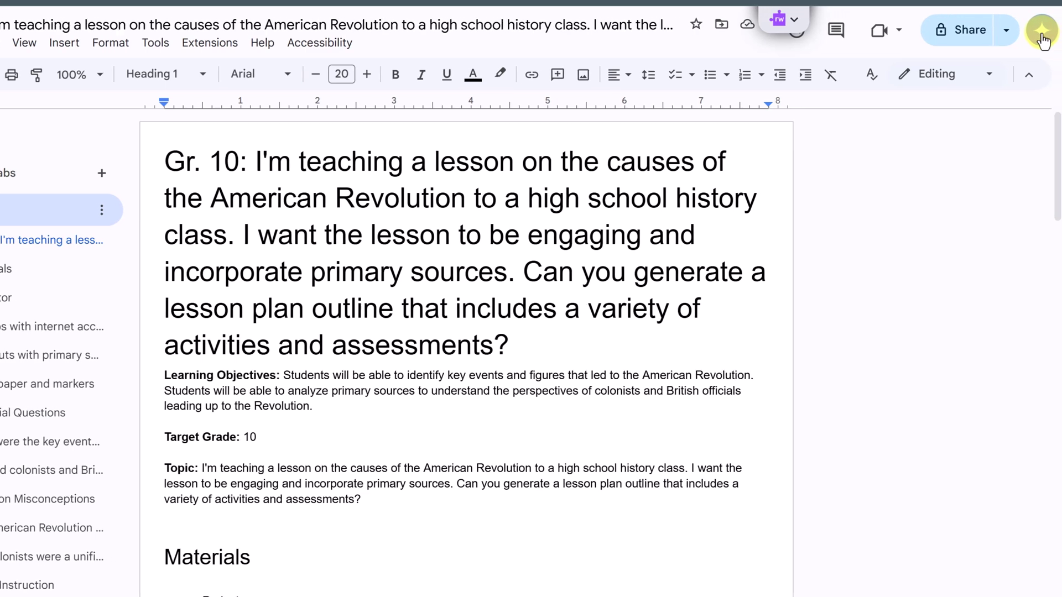
Open the Ask Gemini side panel beside the lesson plan.
click(1042, 34)
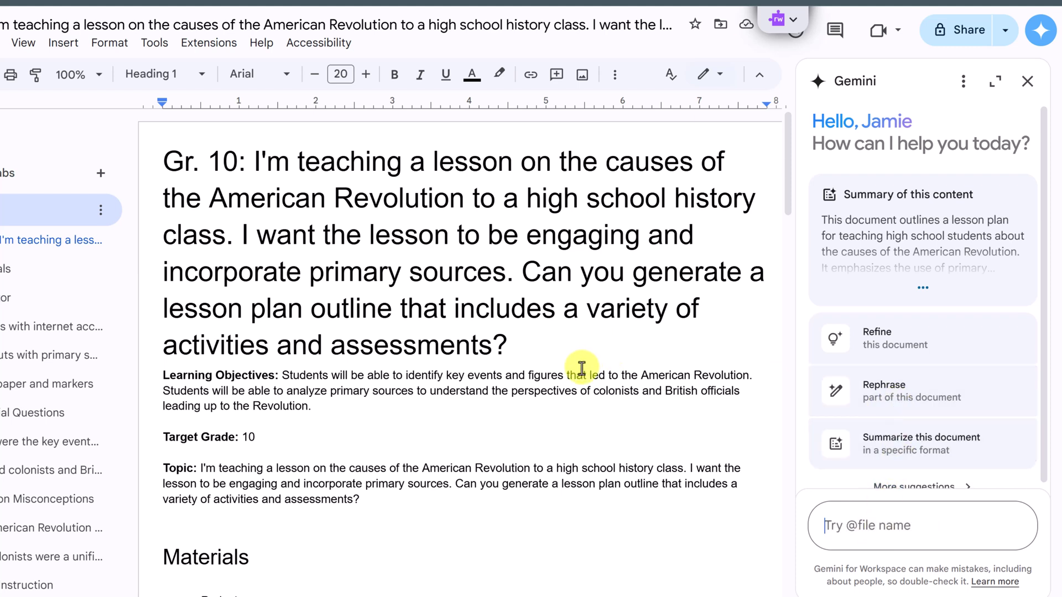
scroll(325, 194, down, 7)
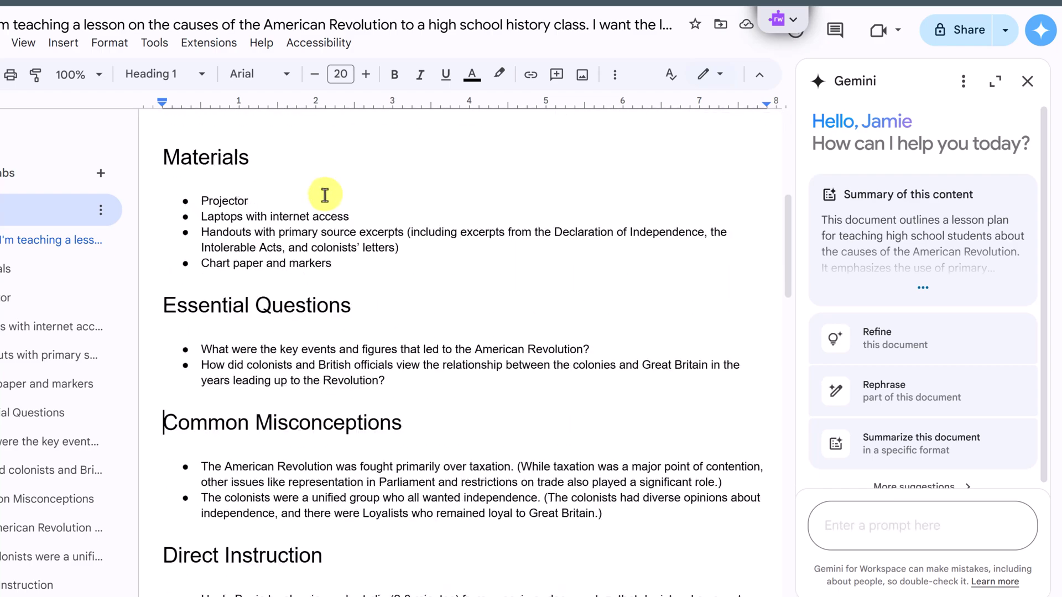
scroll(324, 195, down, 1)
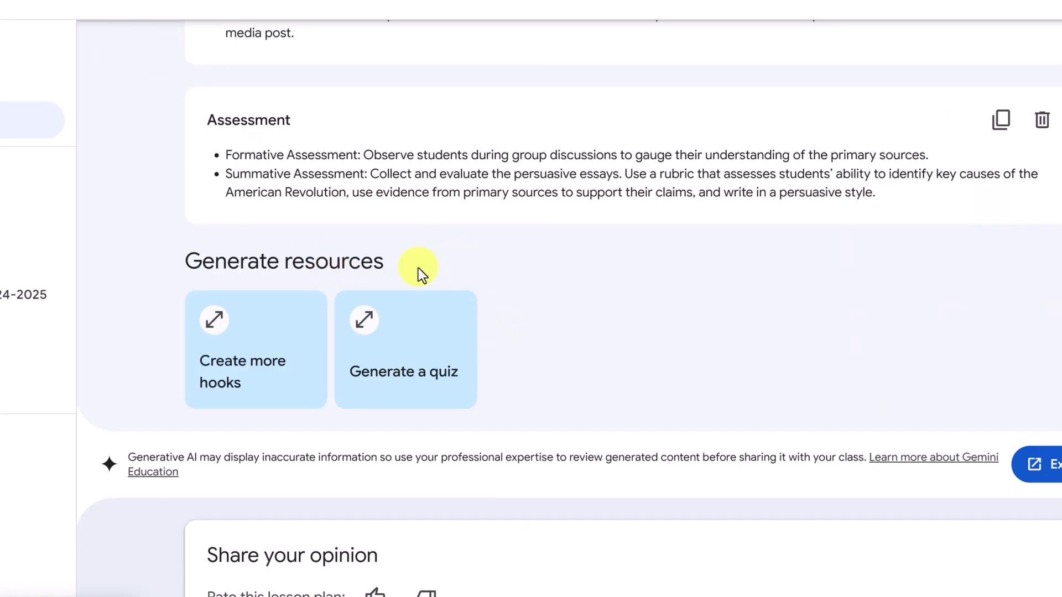
Start creating more hooks with Spark curiosity selected and Storytelling and roleplaying left off.
click(265, 357)
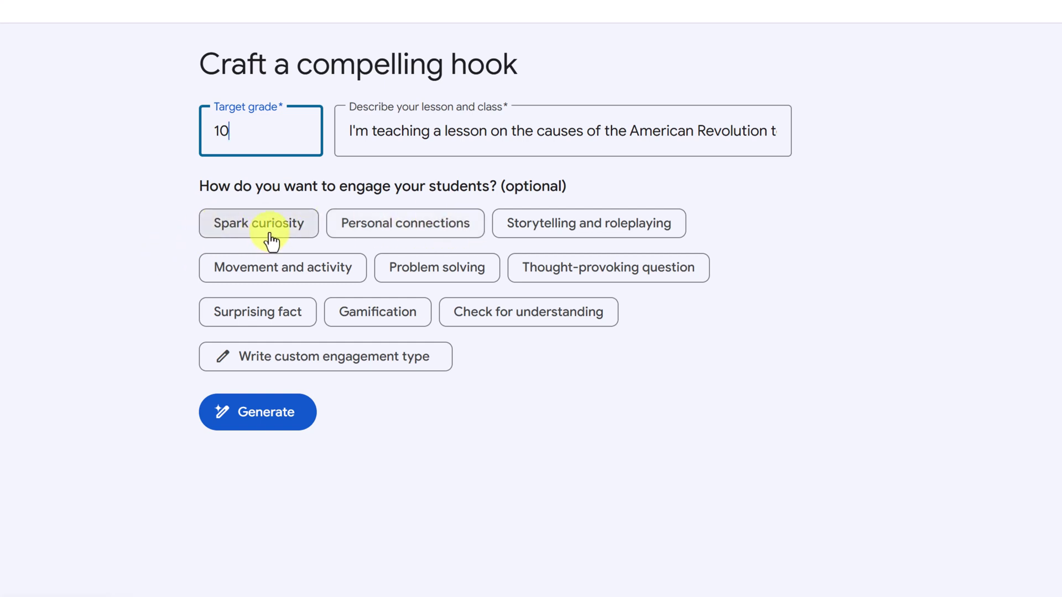
click(271, 239)
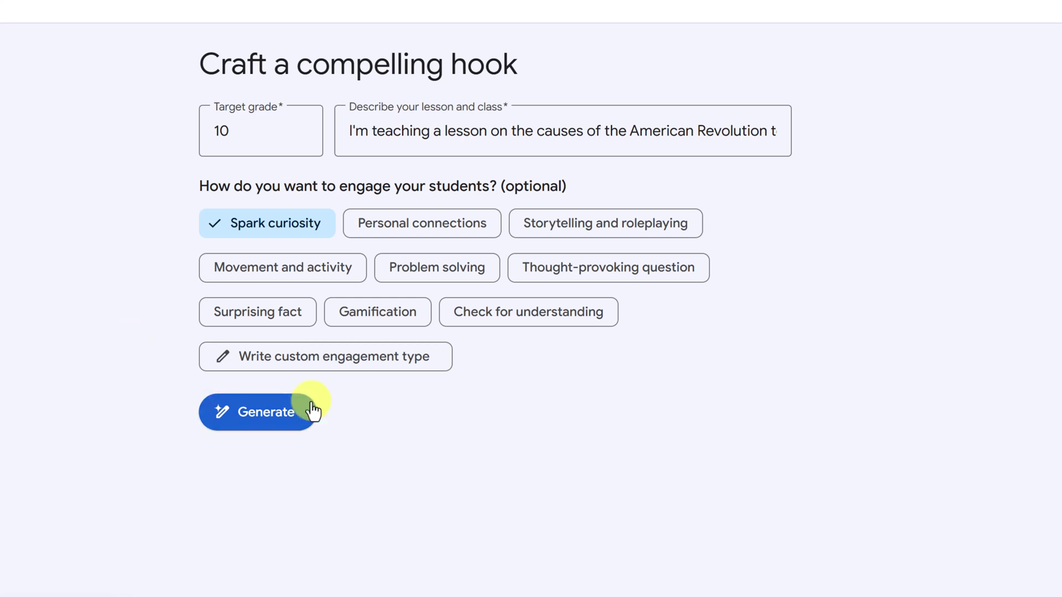
click(552, 226)
click(558, 227)
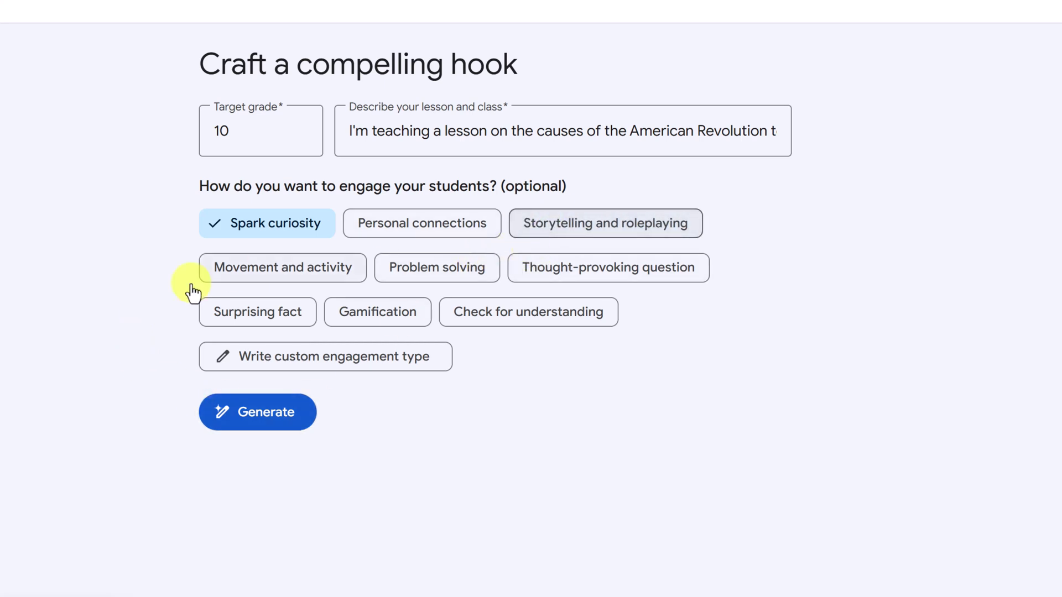
Generate the six Spark curiosity hooks, scroll through them, then discard them to return.
click(282, 425)
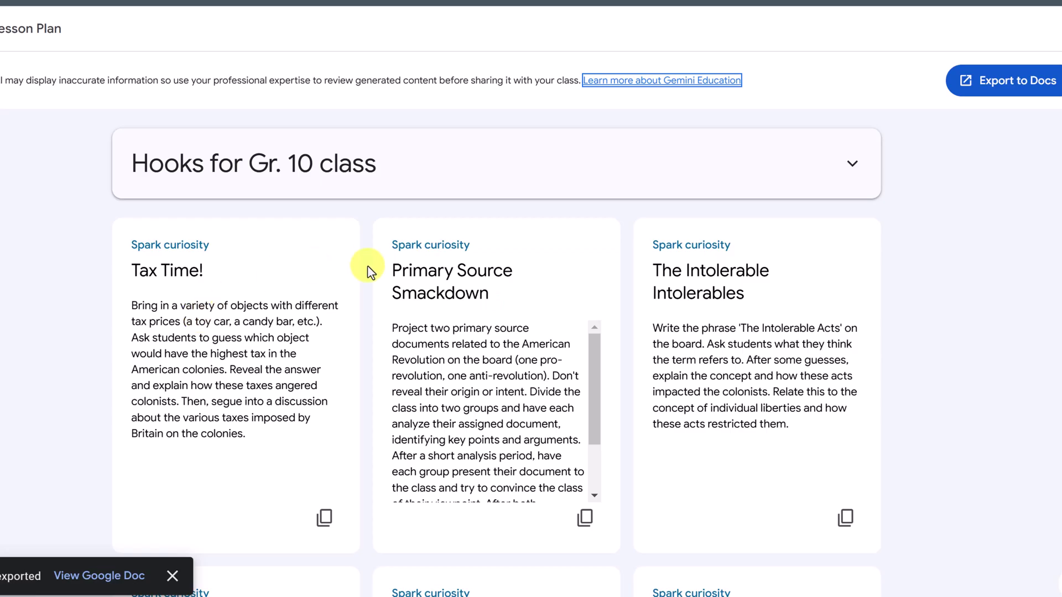
scroll(365, 279, down, 3)
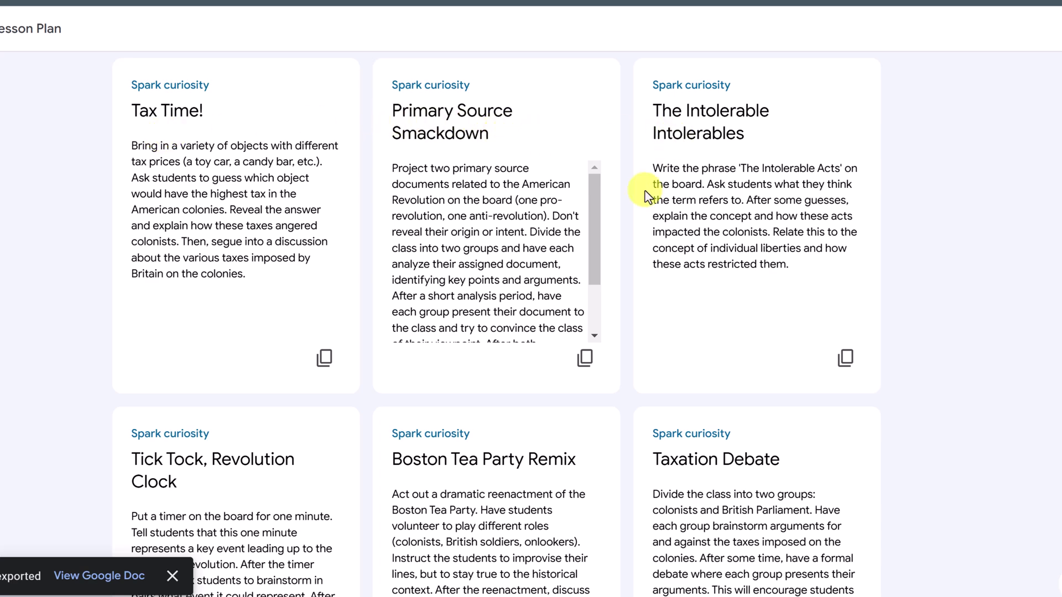
scroll(642, 217, down, 2)
scroll(642, 217, down, 2)
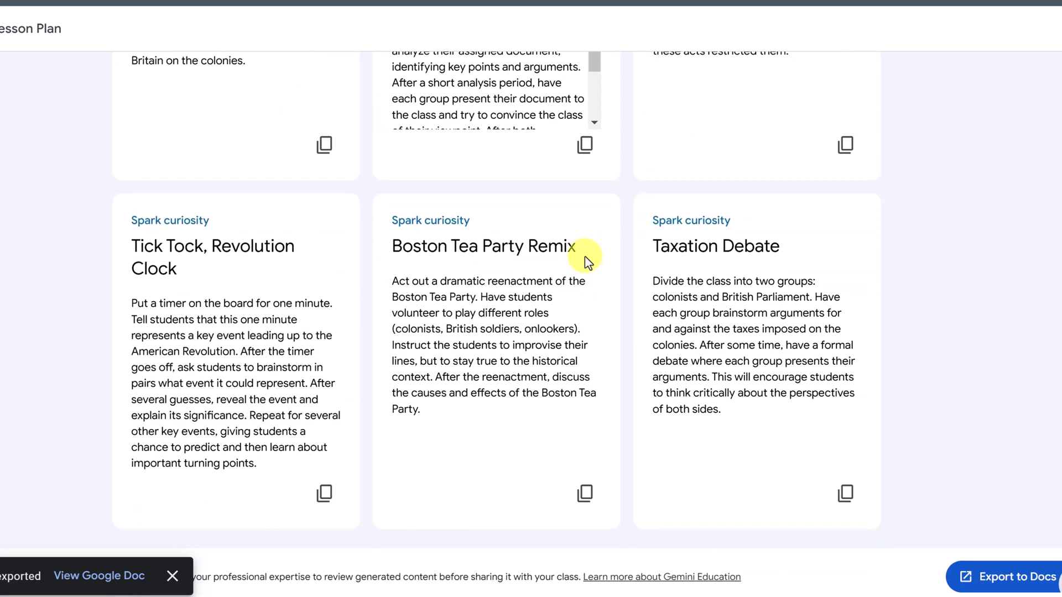
scroll(602, 290, down, 2)
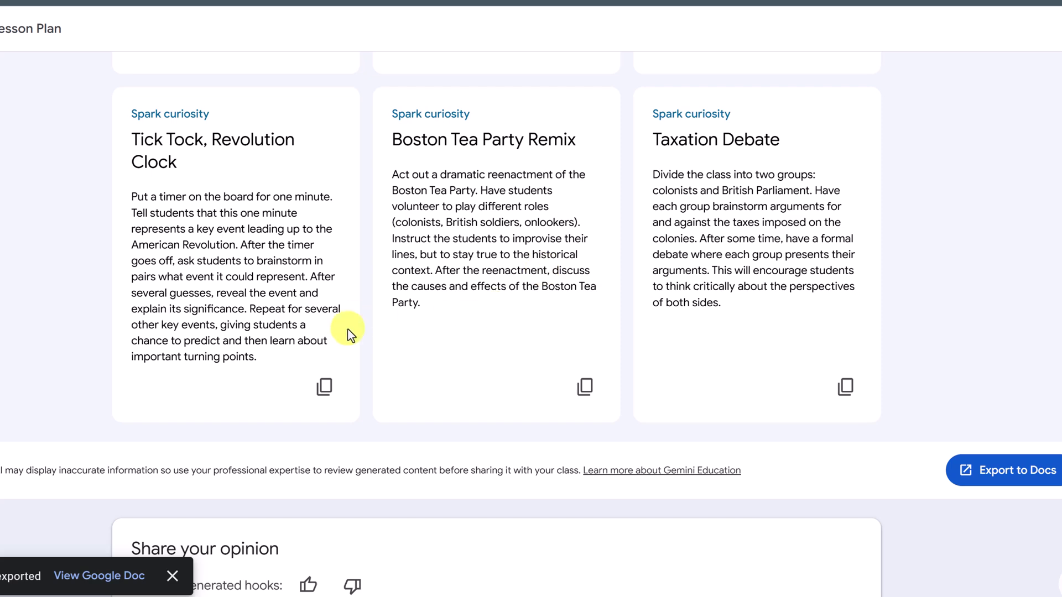
scroll(276, 331, up, 7)
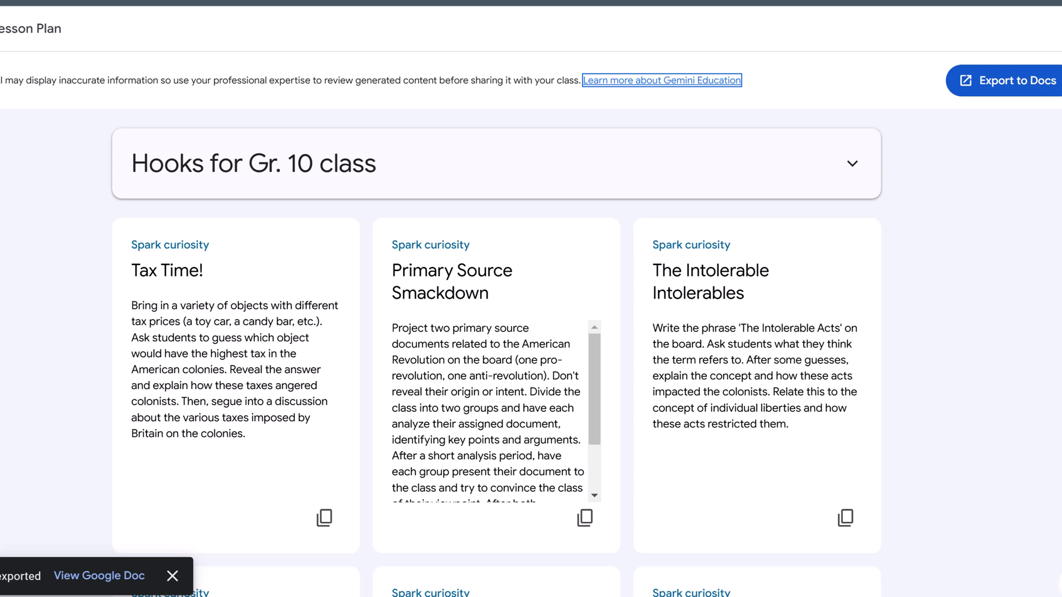
click(570, 74)
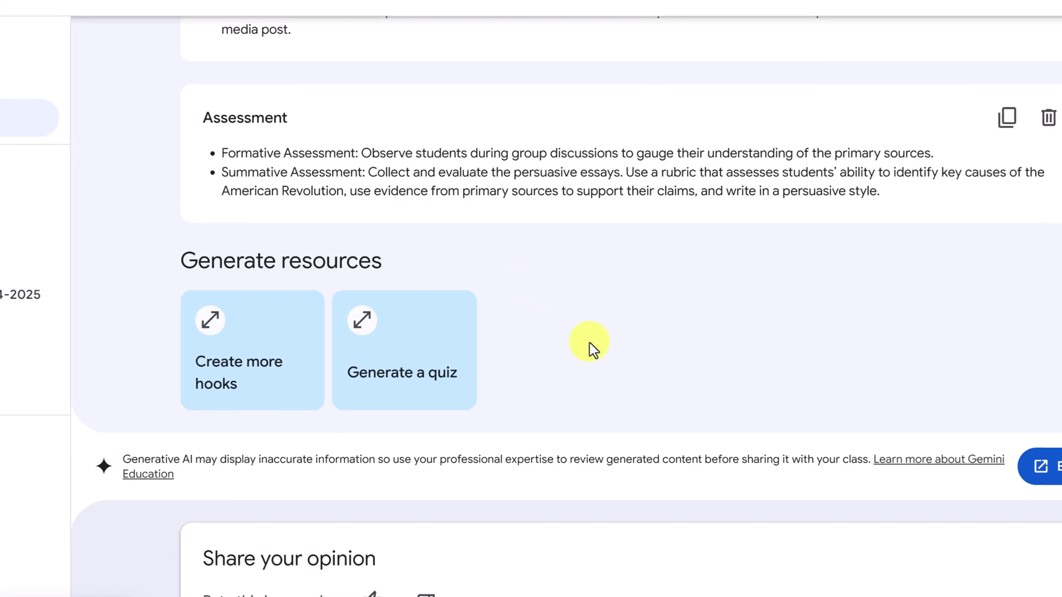
Generate a quiz with question count changed from 3 to 7, using Multiple choice and Short answer.
click(431, 364)
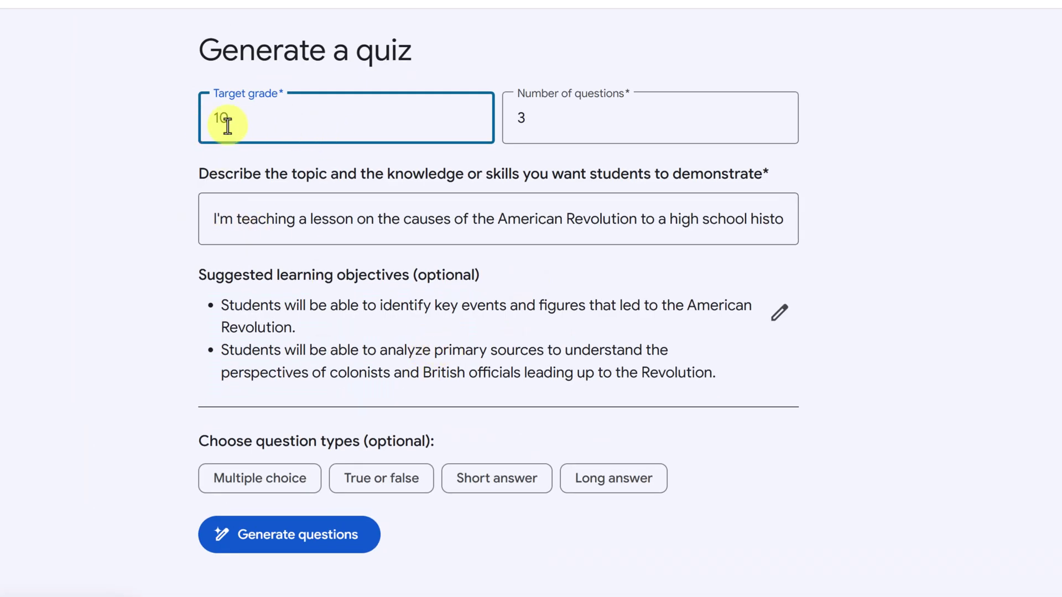
click(547, 120)
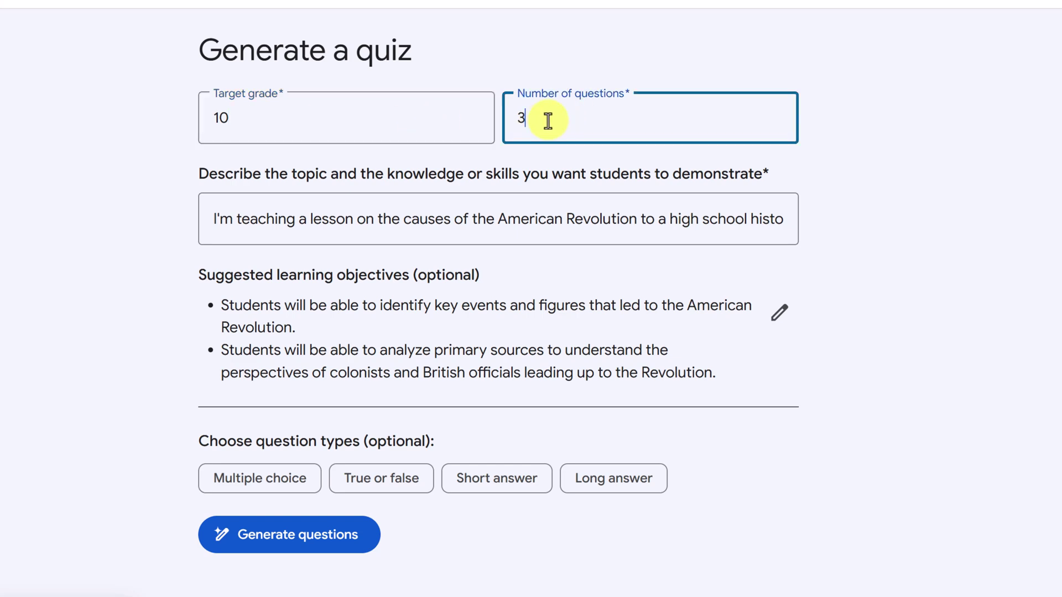
key(BackSpace)
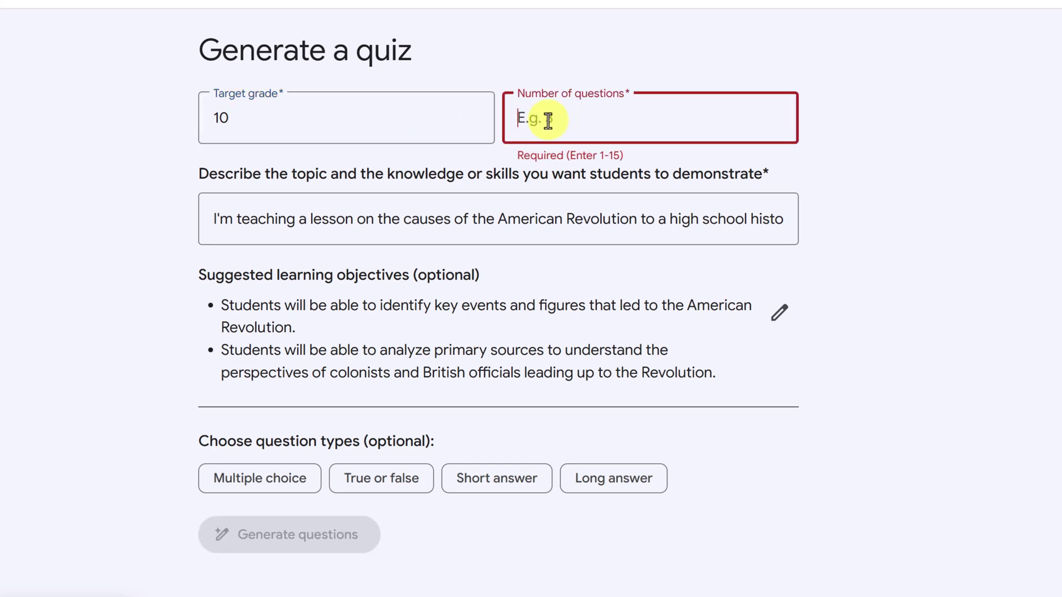
text(7)
click(97, 243)
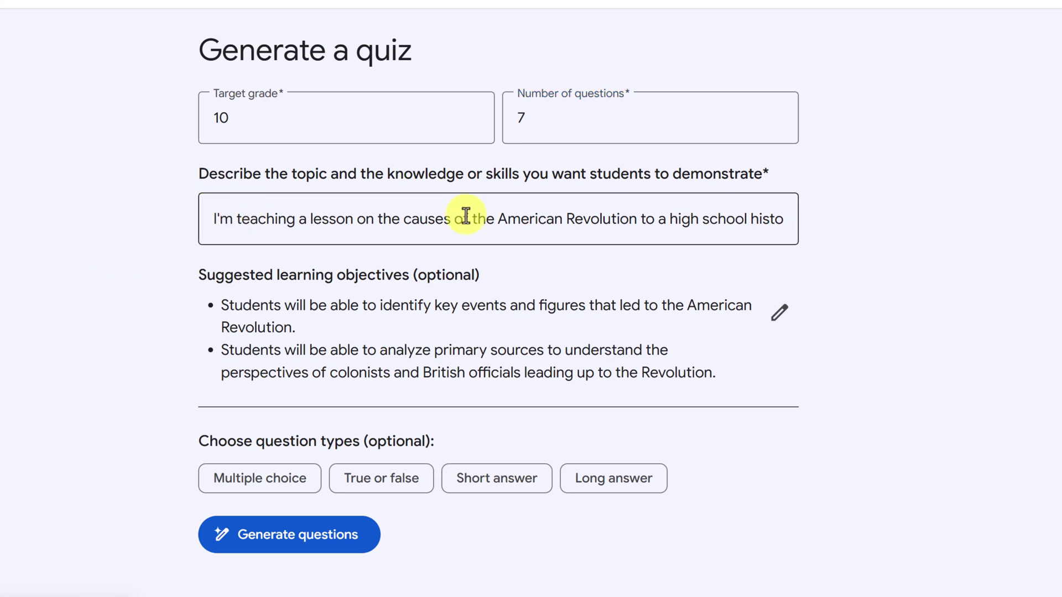
click(266, 482)
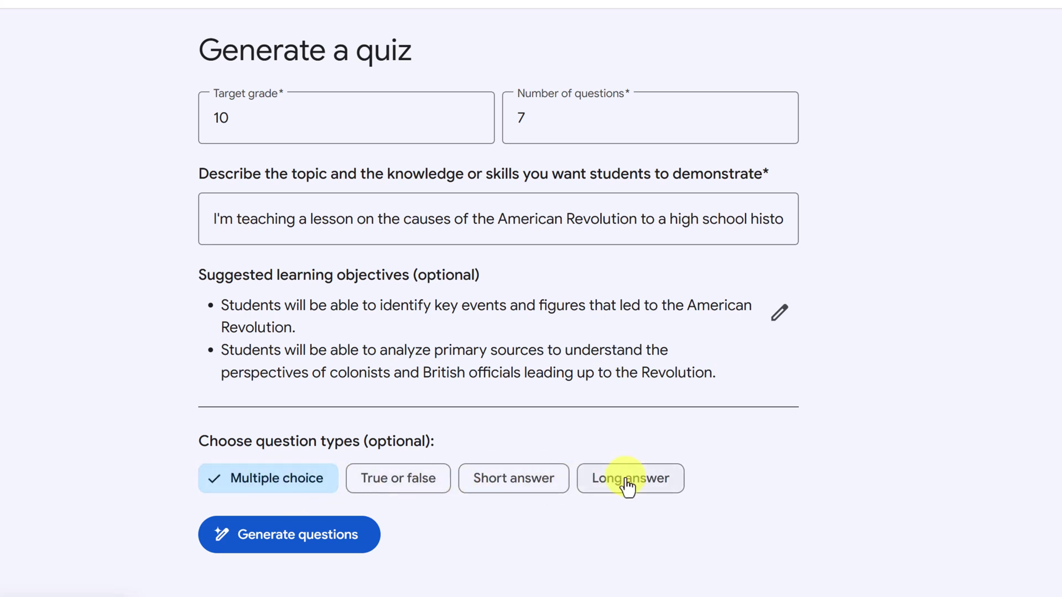
click(516, 482)
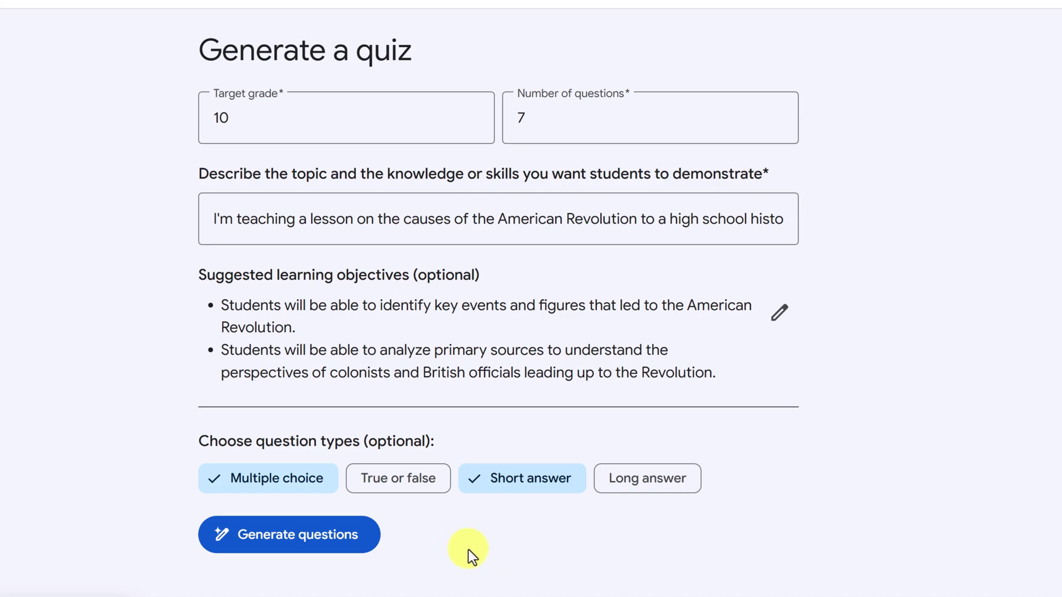
click(331, 549)
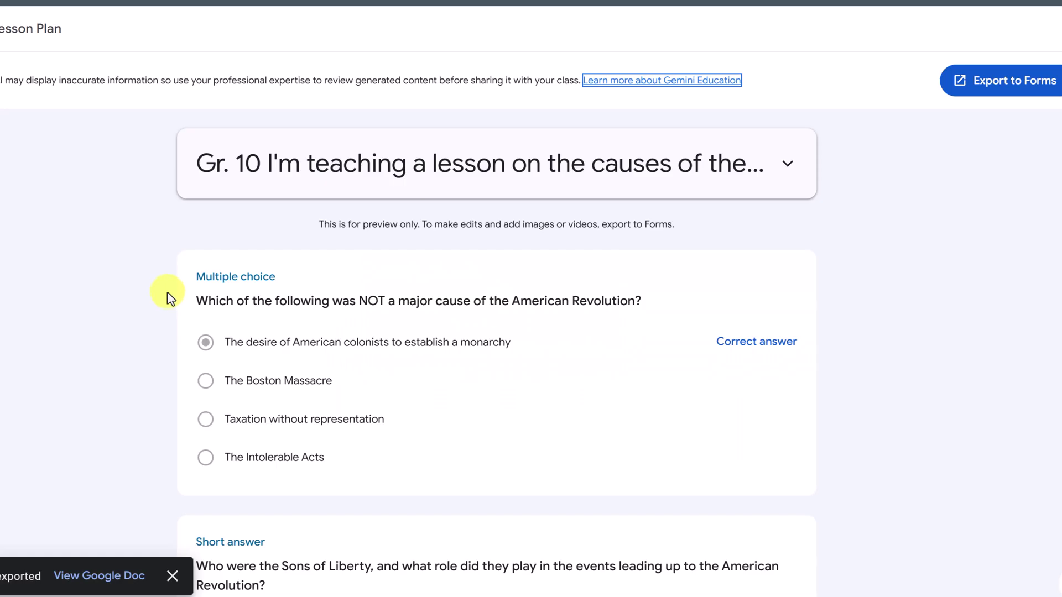
Scroll through the Stamp Act, Boston Massacre and Loyalist source questions and their marked answers.
scroll(157, 247, down, 2)
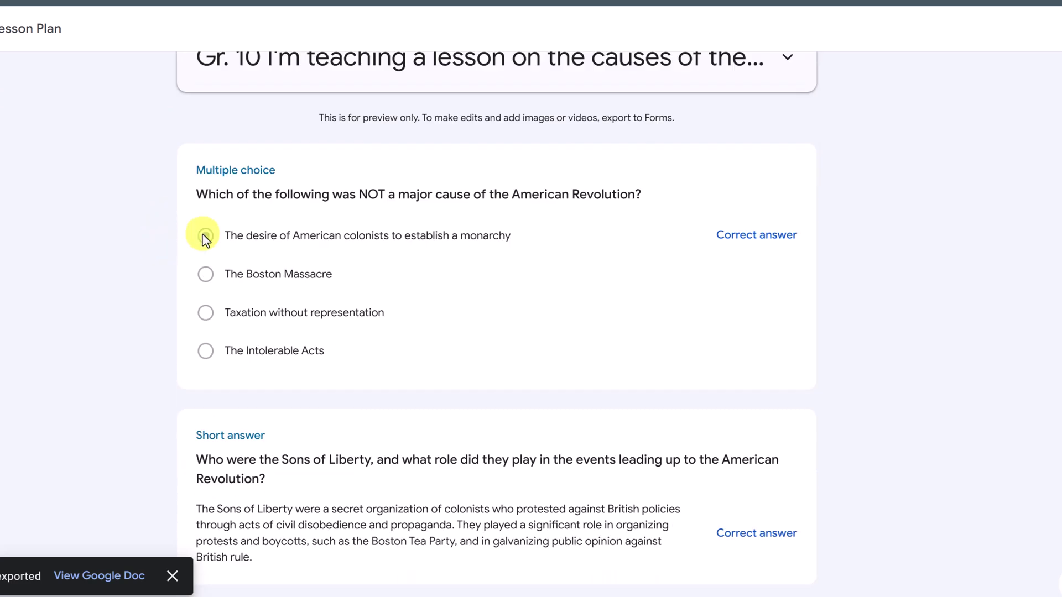
scroll(332, 309, down, 3)
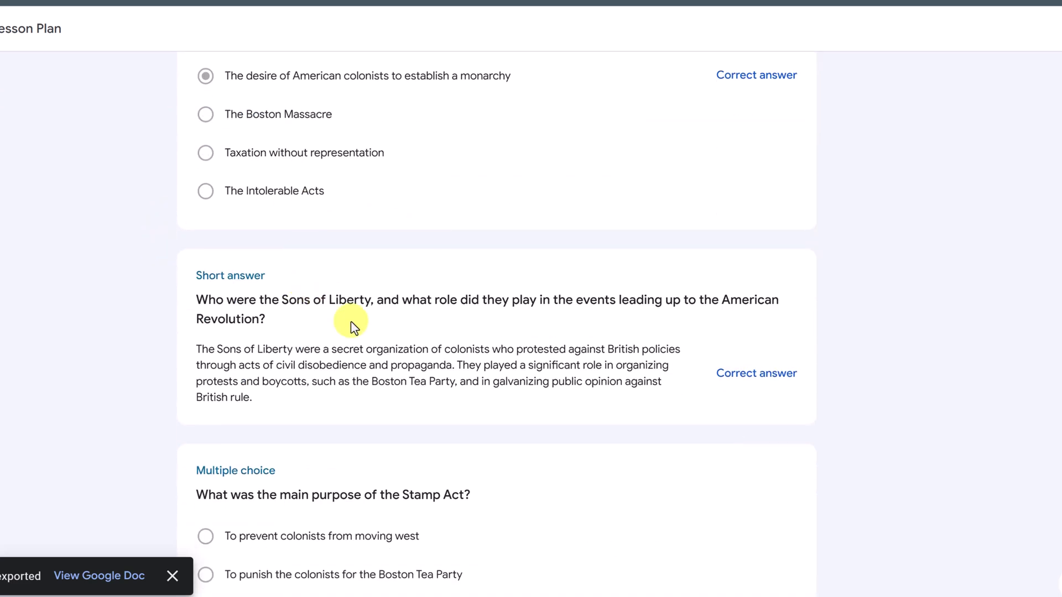
scroll(433, 348, down, 4)
scroll(384, 346, down, 6)
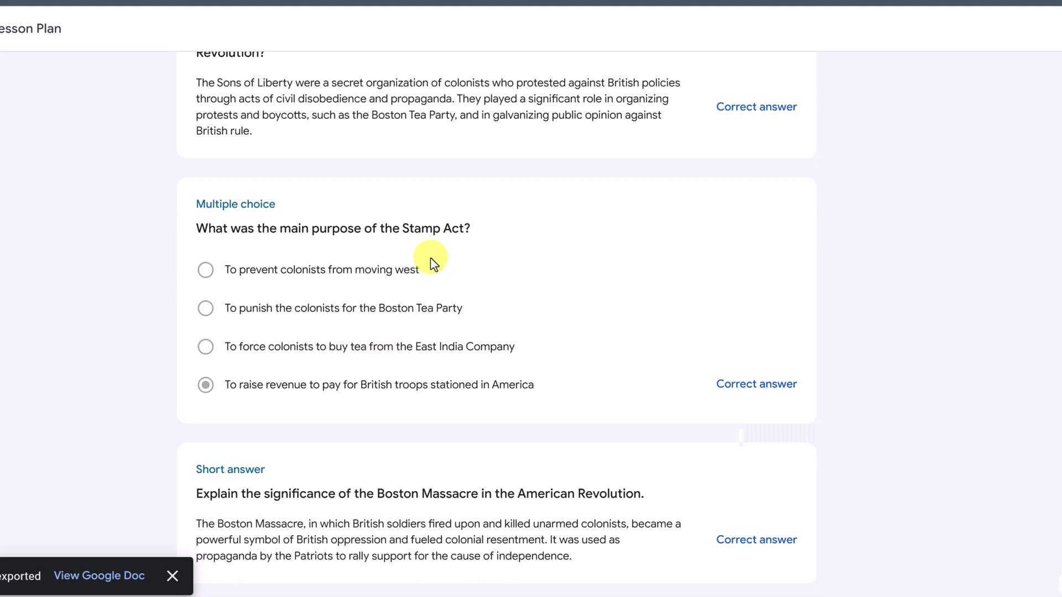
scroll(430, 307, down, 11)
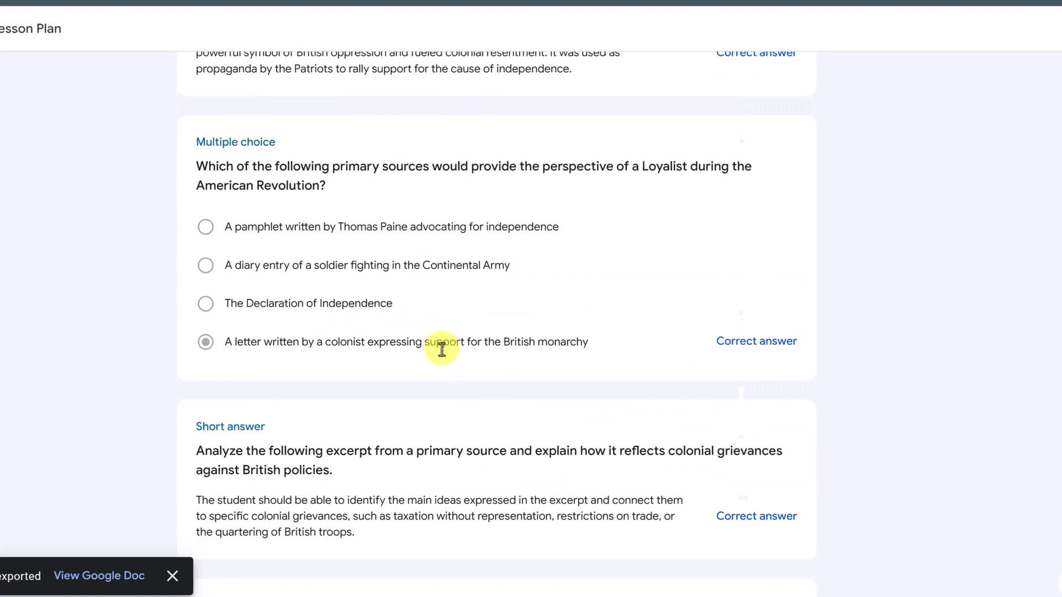
scroll(382, 351, up, 4)
scroll(443, 349, up, 15)
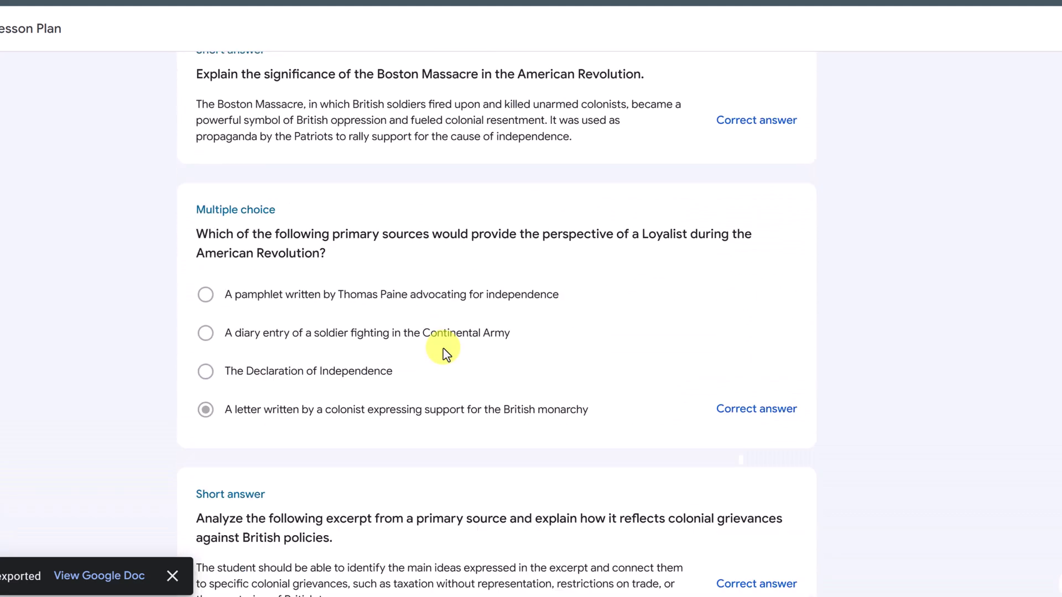
scroll(450, 353, up, 5)
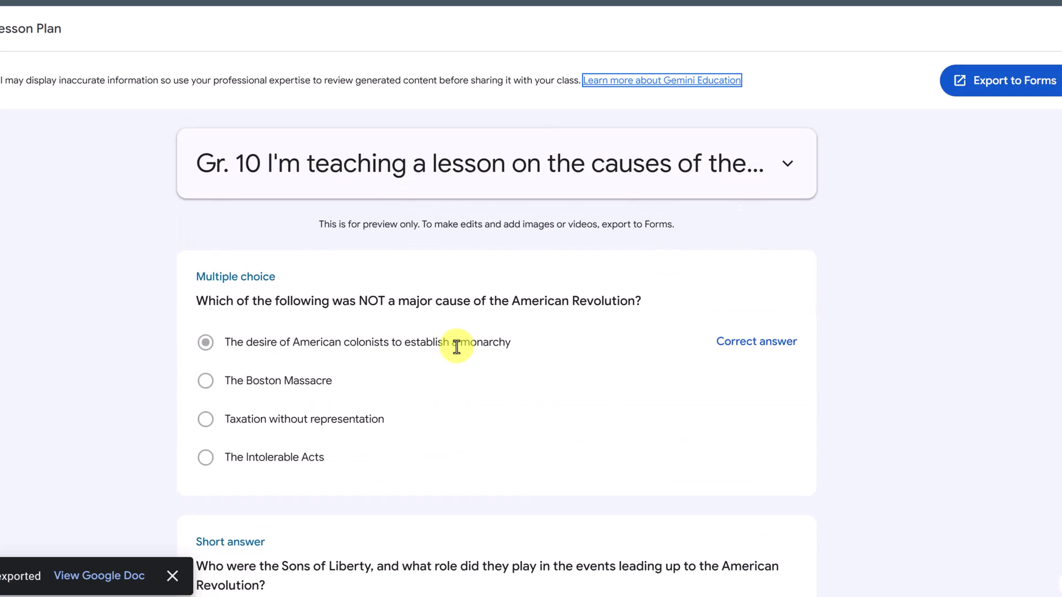
Export the quiz to Google Forms and scroll through the new form.
click(1010, 89)
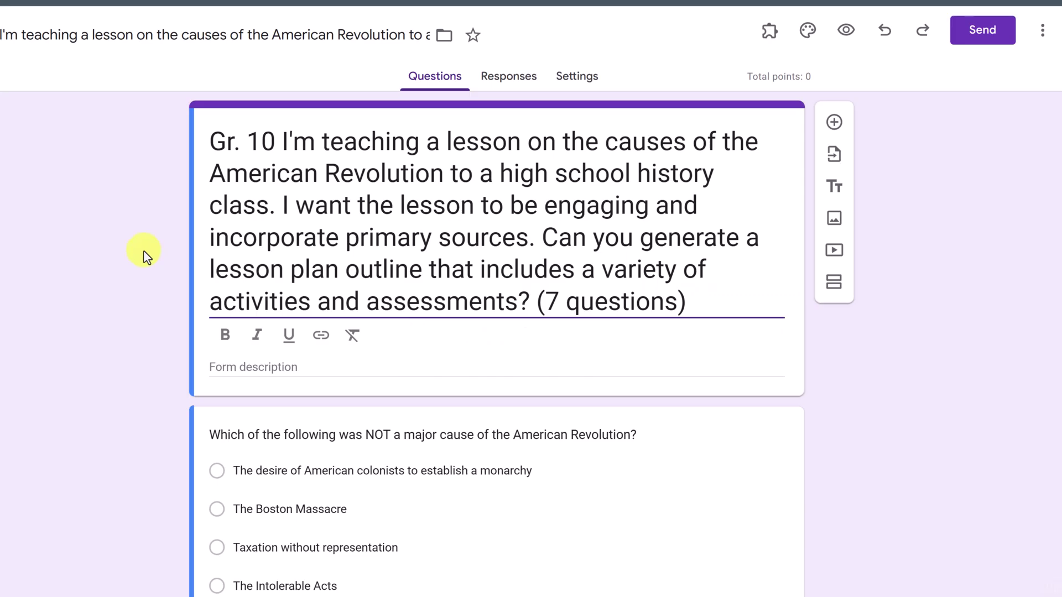
scroll(145, 255, down, 5)
scroll(144, 255, down, 10)
scroll(144, 254, up, 14)
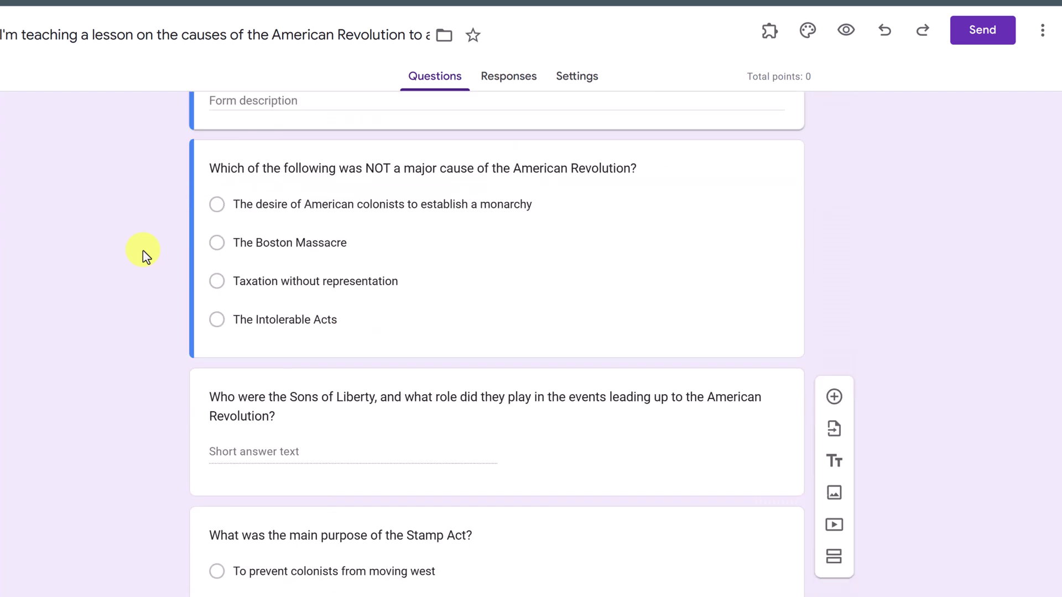
Check the form's Settings and the first question's answer options, then close the Forms tab.
click(575, 77)
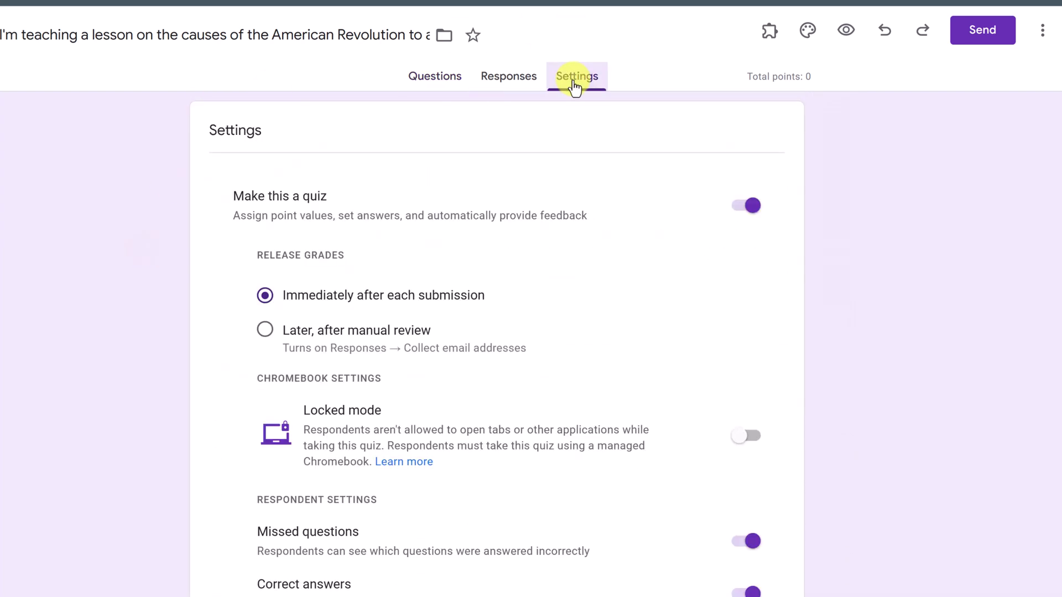
click(439, 81)
scroll(561, 308, down, 5)
click(575, 293)
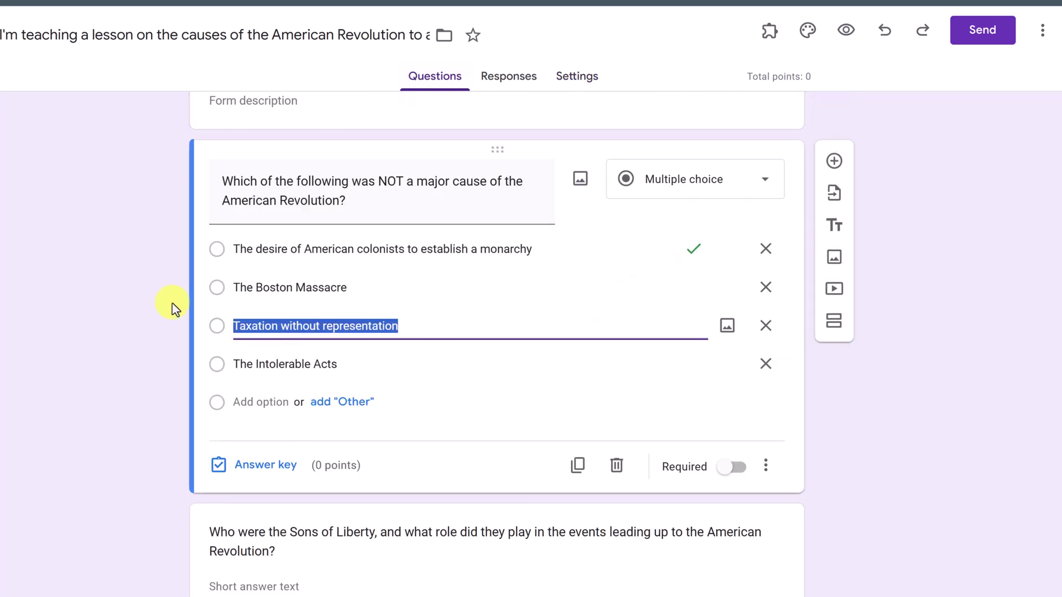
click(107, 313)
scroll(112, 316, down, 3)
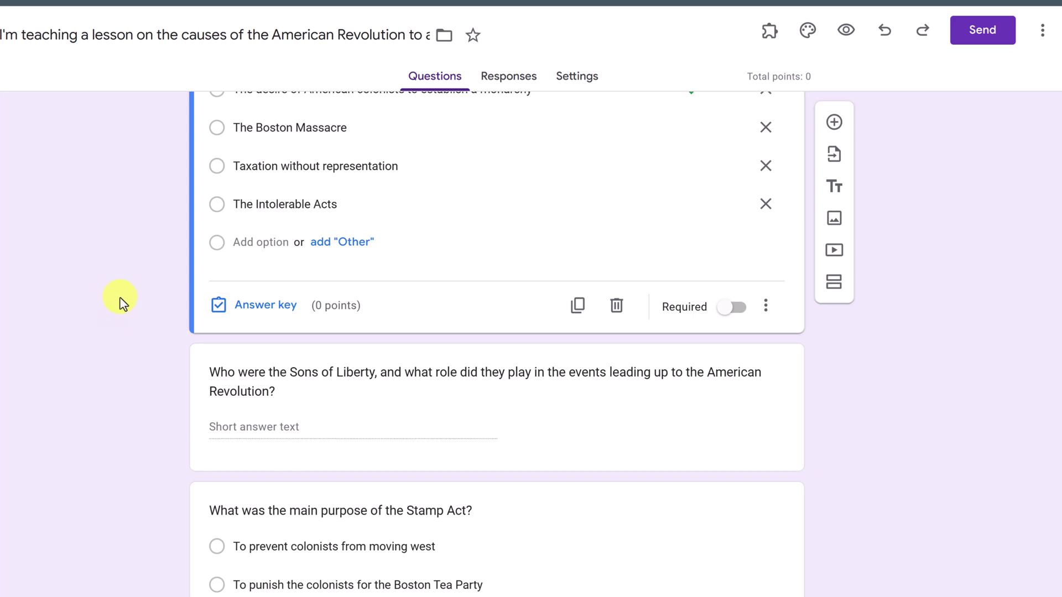
scroll(123, 301, up, 5)
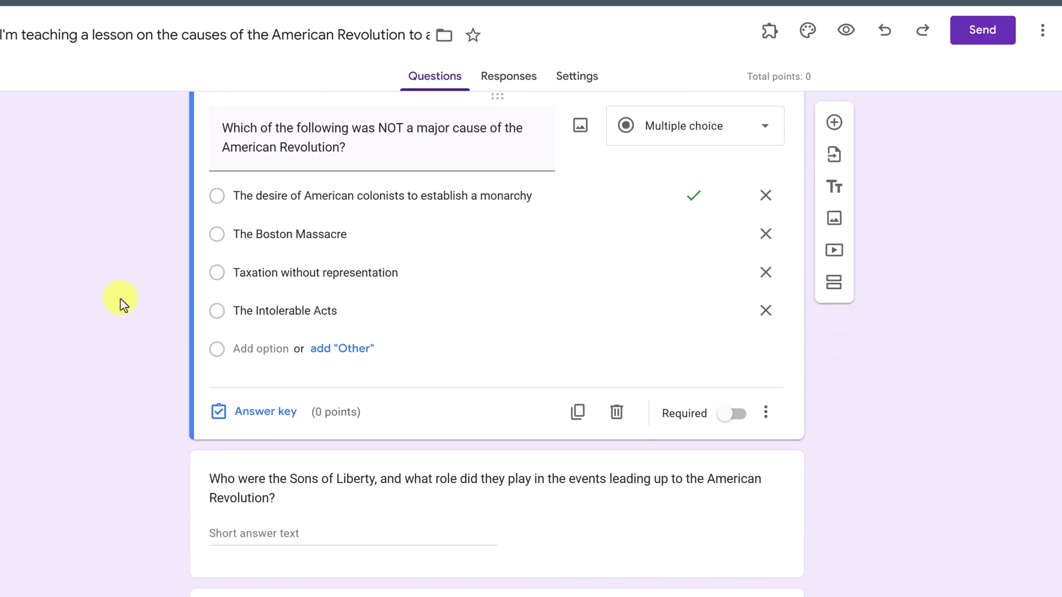
key(ctrl+w)
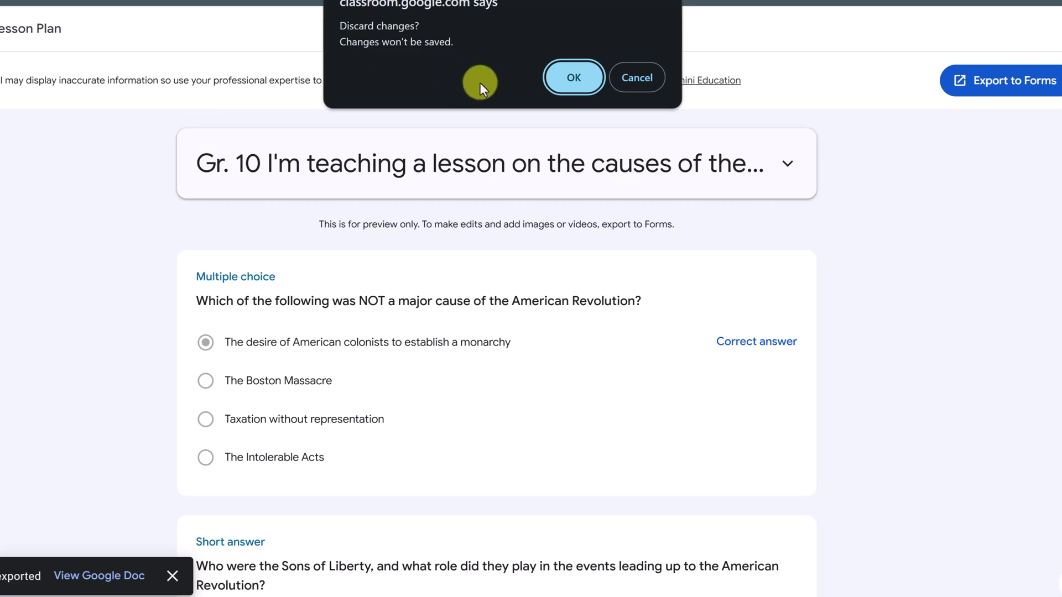
Discard the unsaved lesson plan changes and go back to the Gemini Education tools page.
click(575, 77)
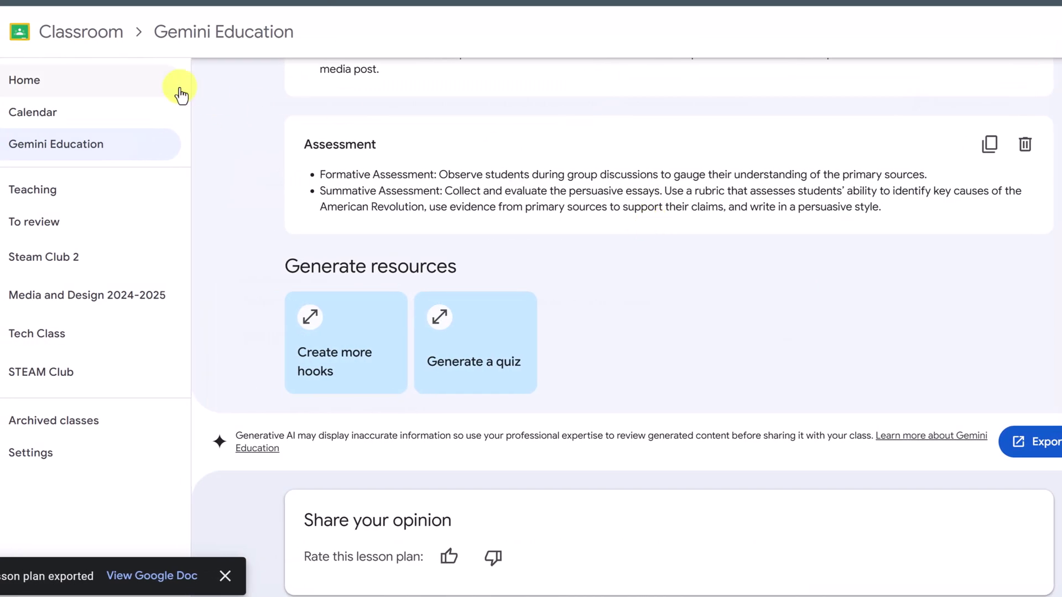
scroll(445, 209, up, 2)
click(83, 152)
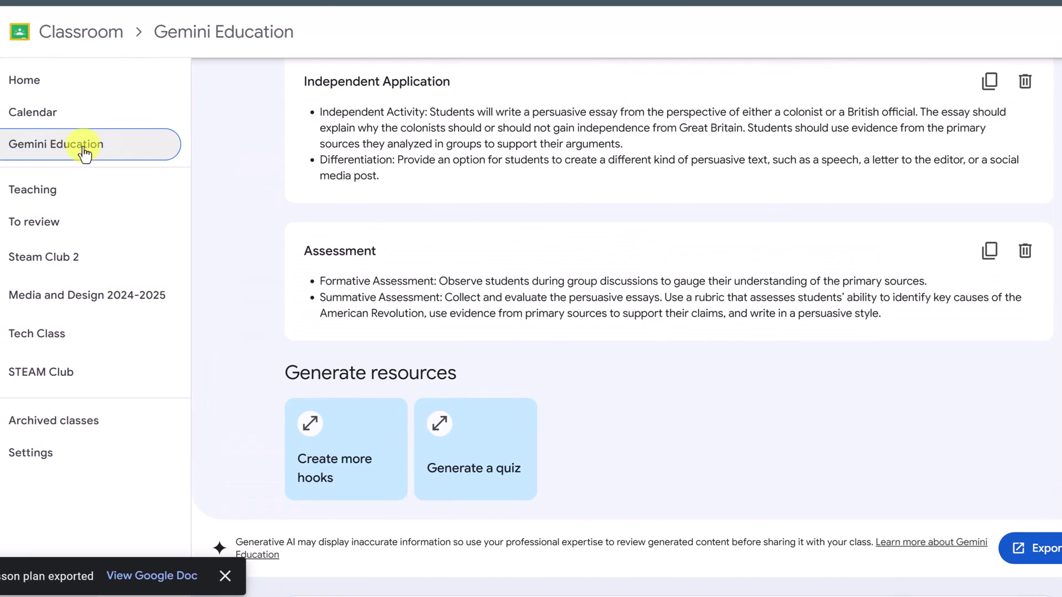
scroll(403, 225, up, 10)
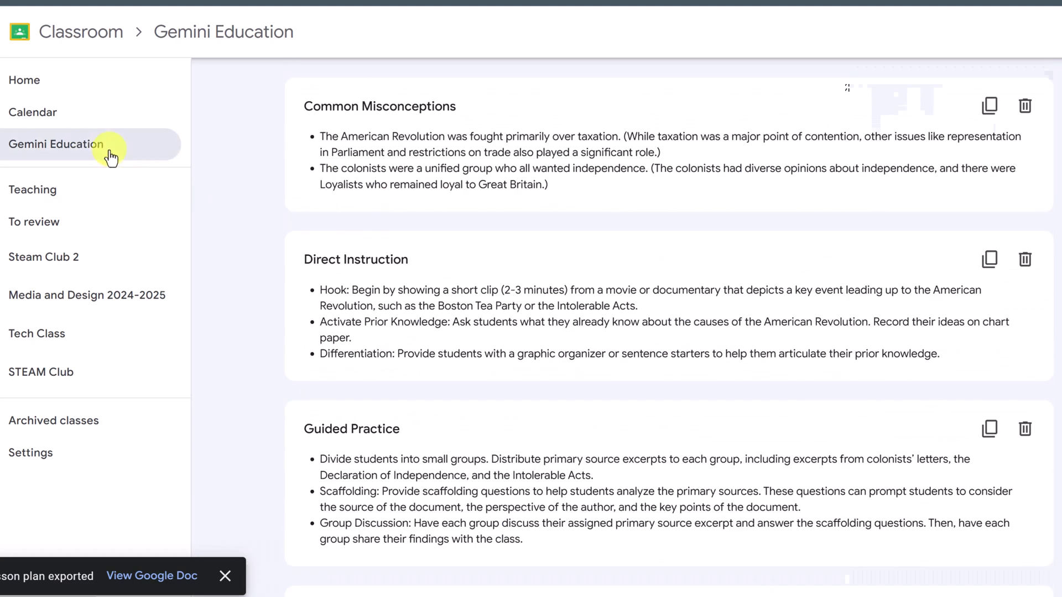
click(173, 138)
click(625, 78)
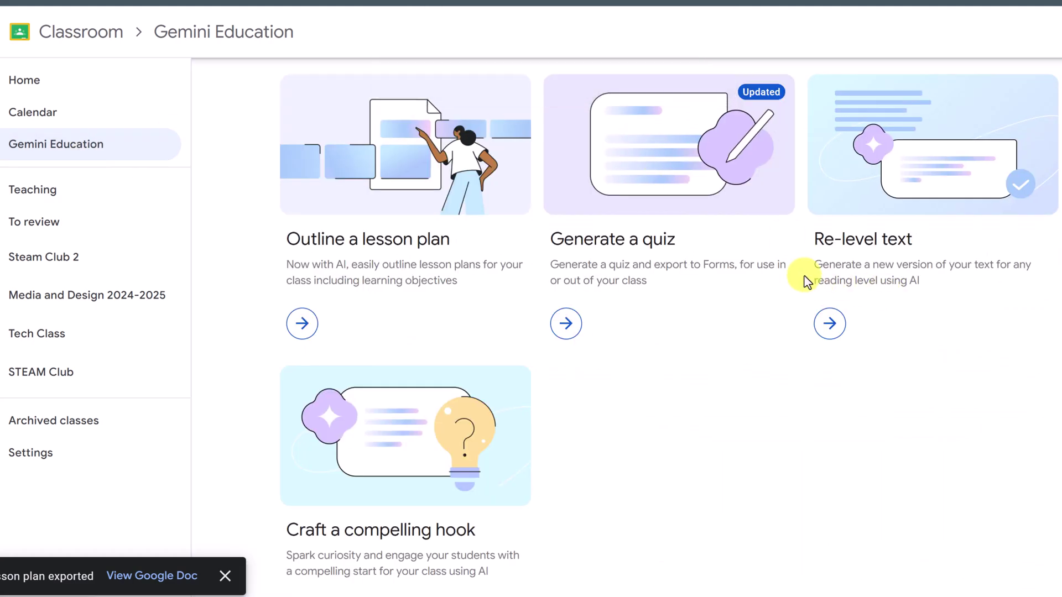
Open the Re-level text tool and paste the American Revolution passage into Add your text.
click(896, 247)
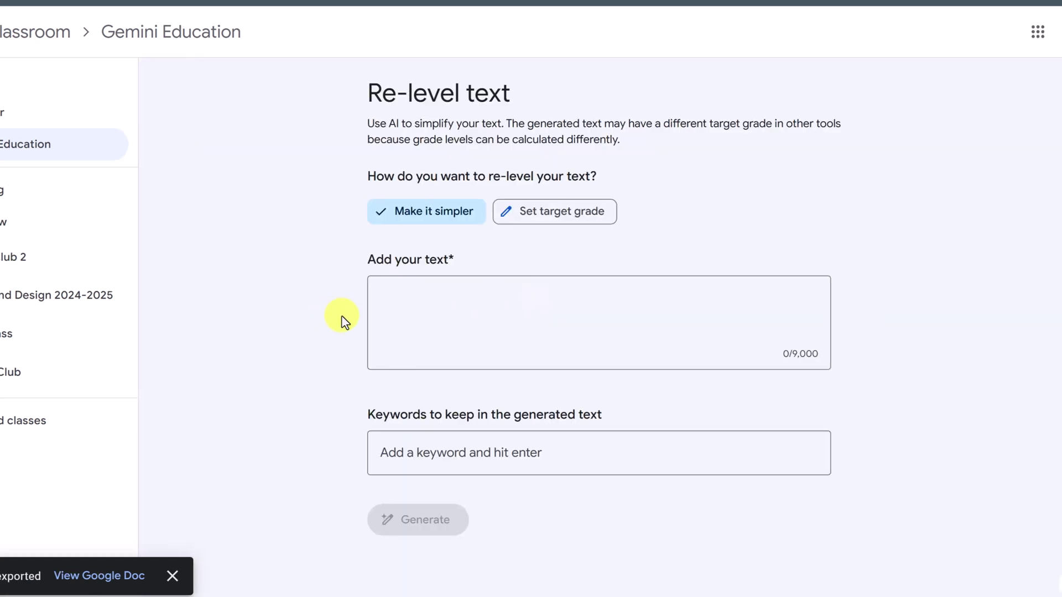
click(421, 301)
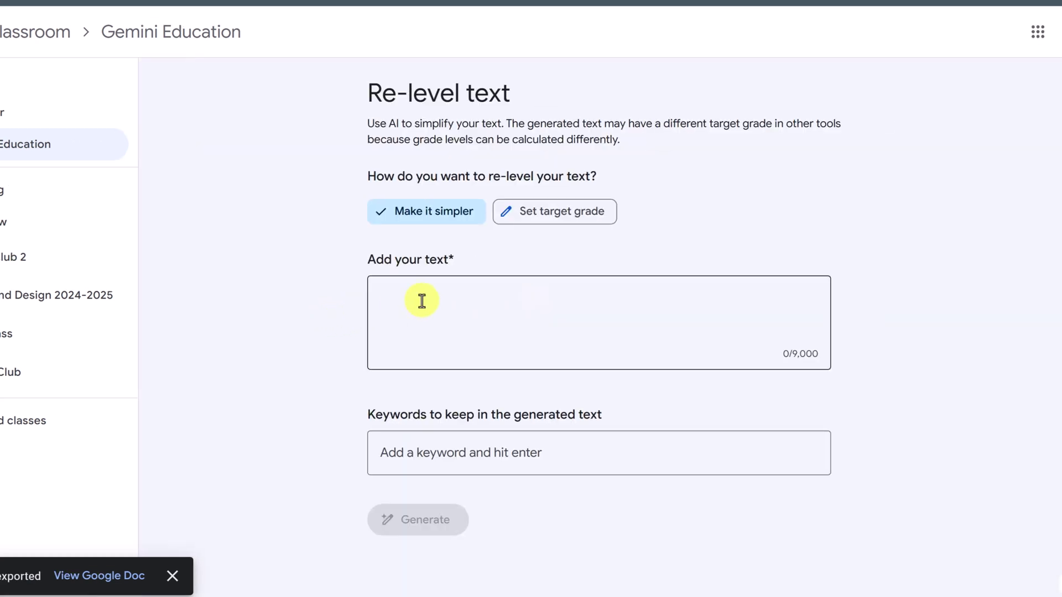
key(ctrl+v)
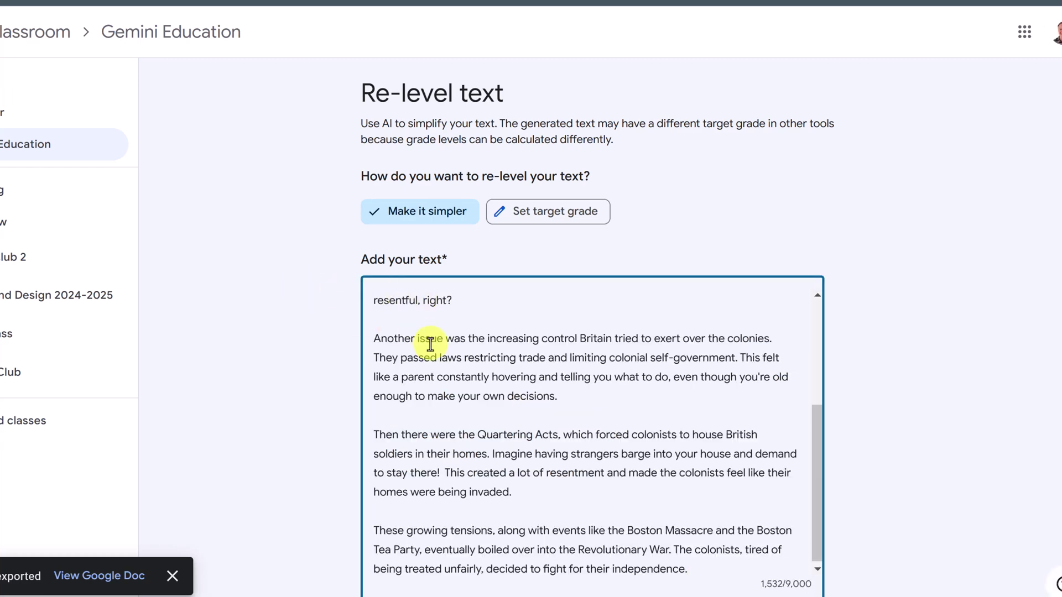
scroll(603, 395, up, 4)
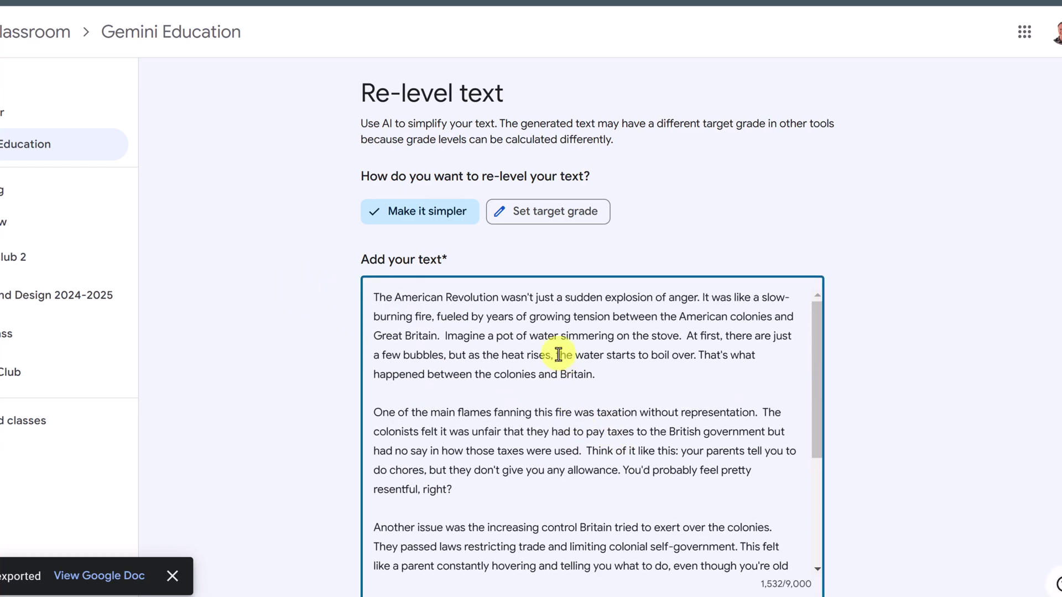
Choose Set target grade and enter 5 as the target grade.
click(558, 217)
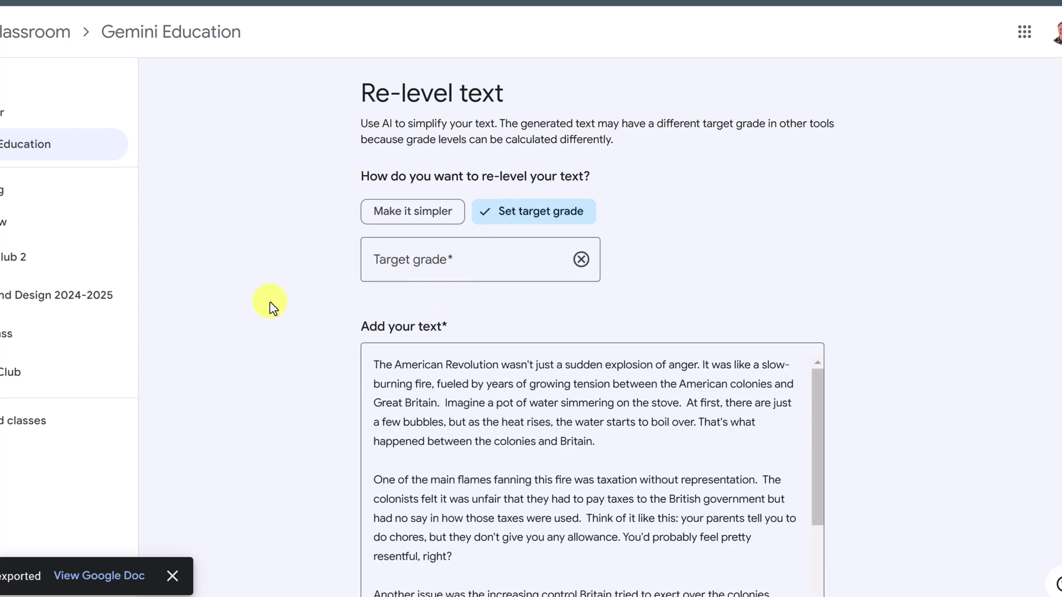
scroll(282, 305, down, 2)
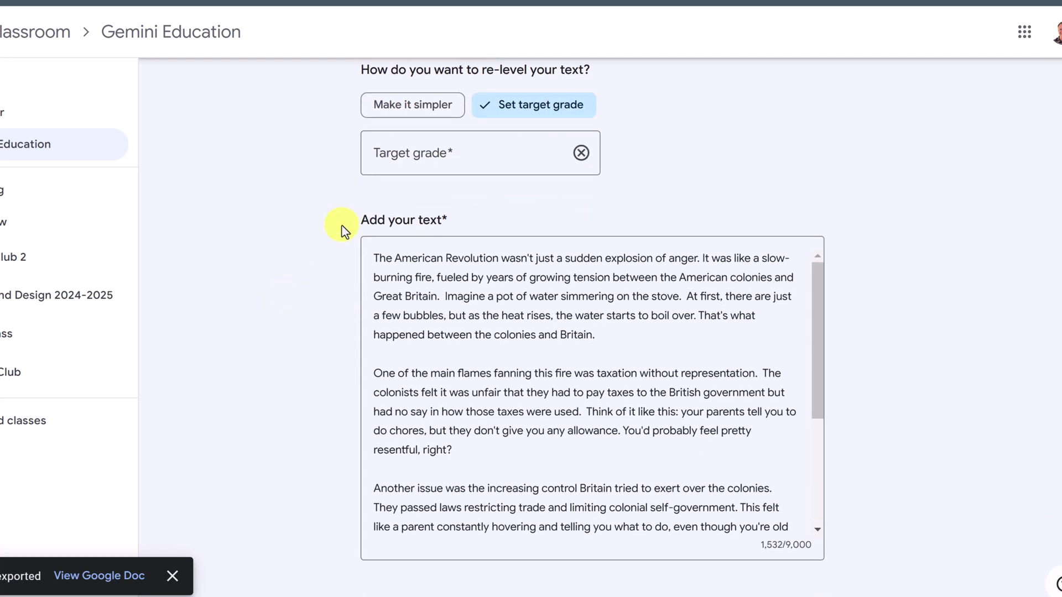
scroll(340, 227, up, 1)
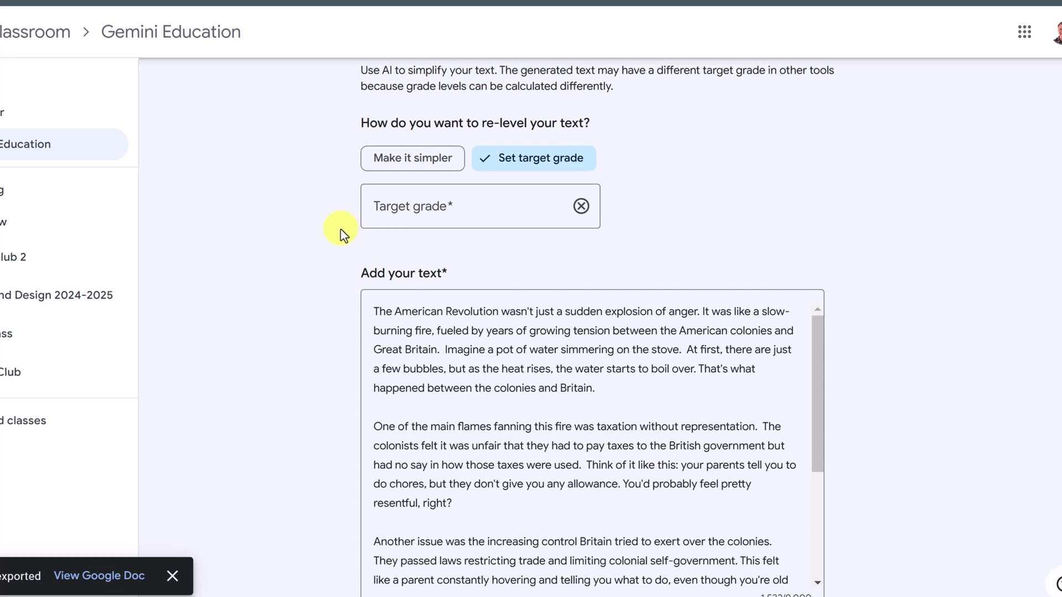
scroll(343, 234, down, 1)
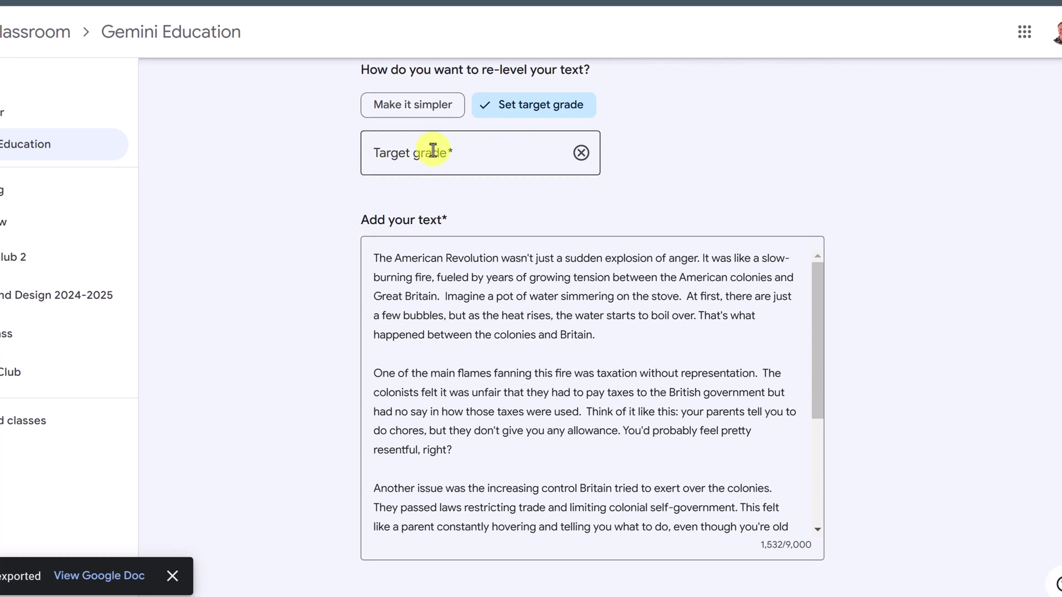
click(434, 152)
click(332, 251)
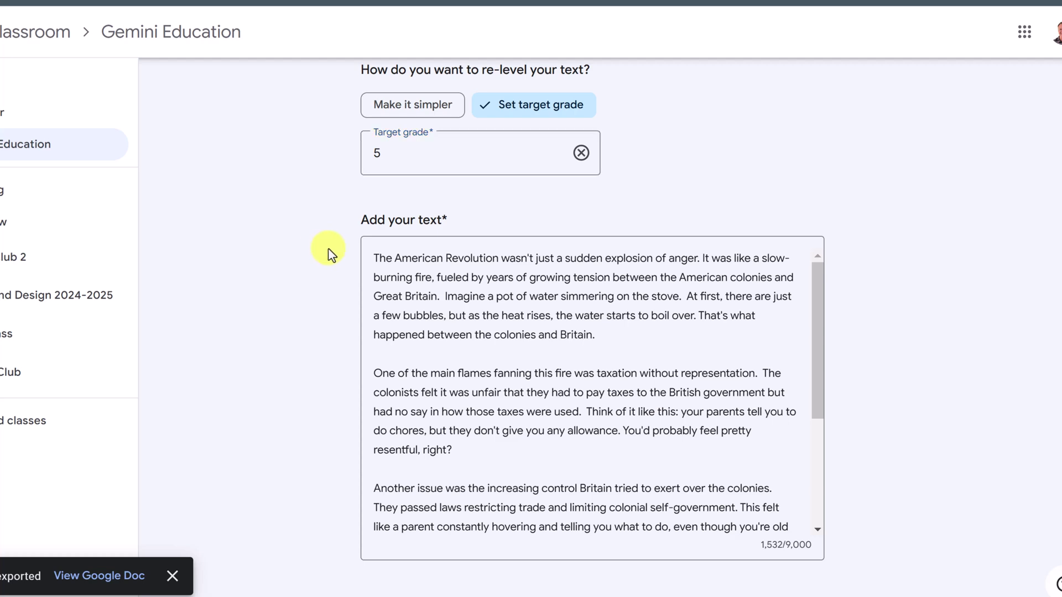
scroll(329, 254, down, 3)
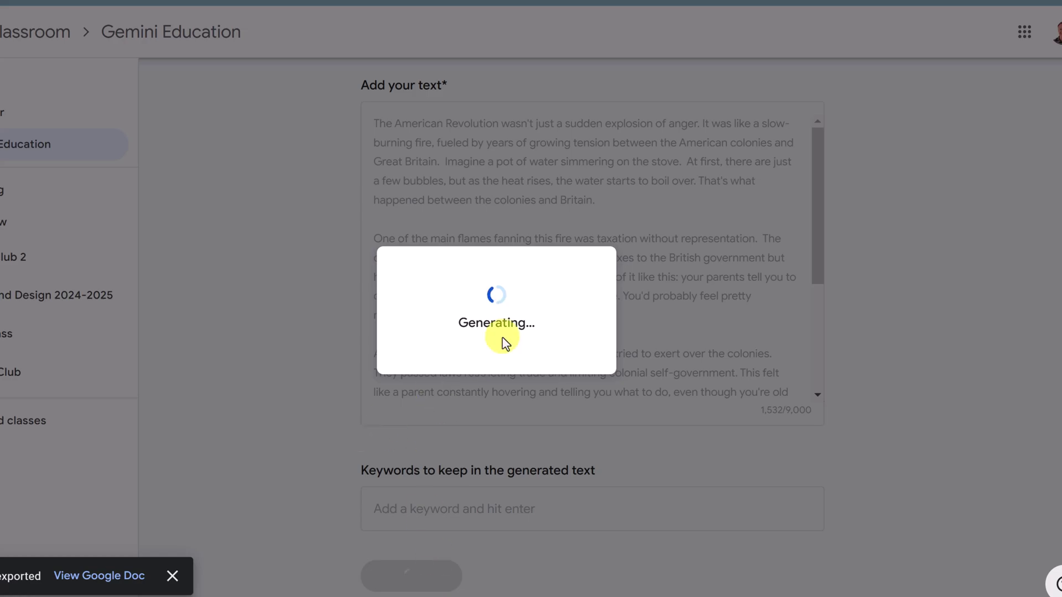
Compare the grade 5 passage with the original text and expand the Re-level text settings panel.
scroll(611, 299, down, 3)
scroll(616, 301, down, 3)
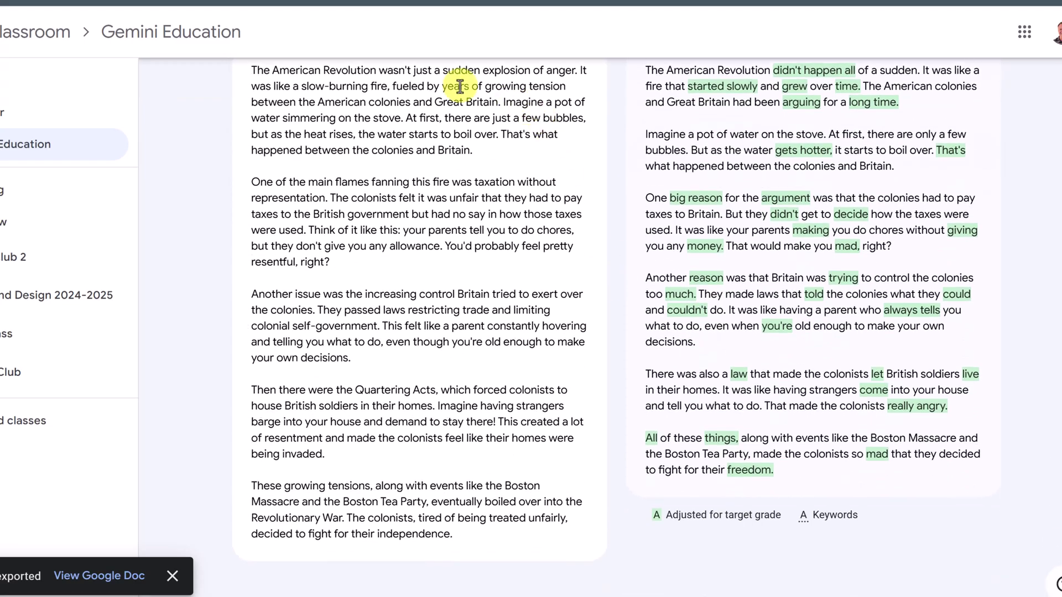
scroll(592, 225, up, 4)
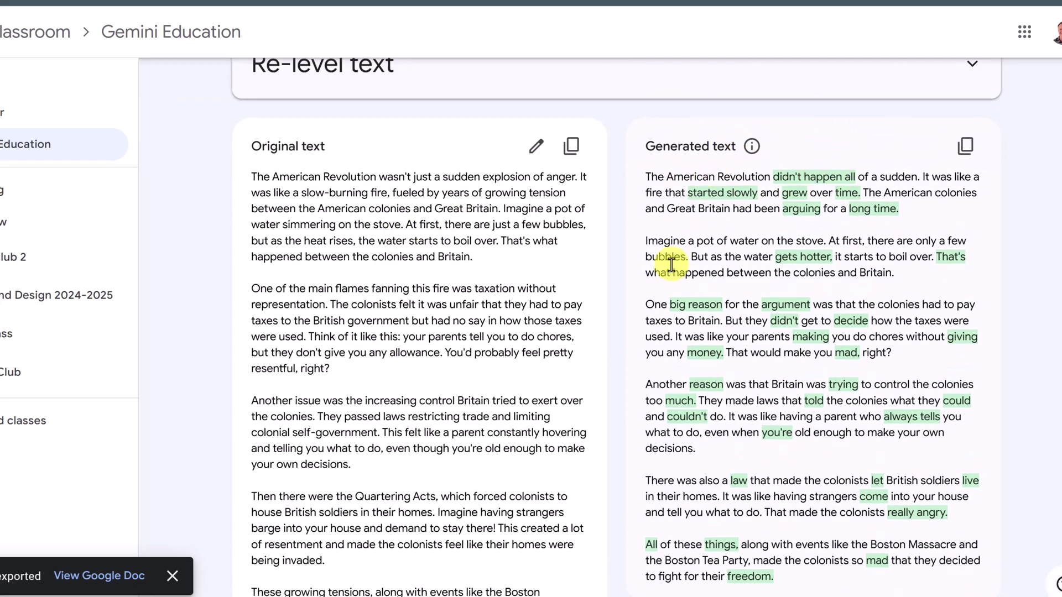
scroll(785, 204, down, 5)
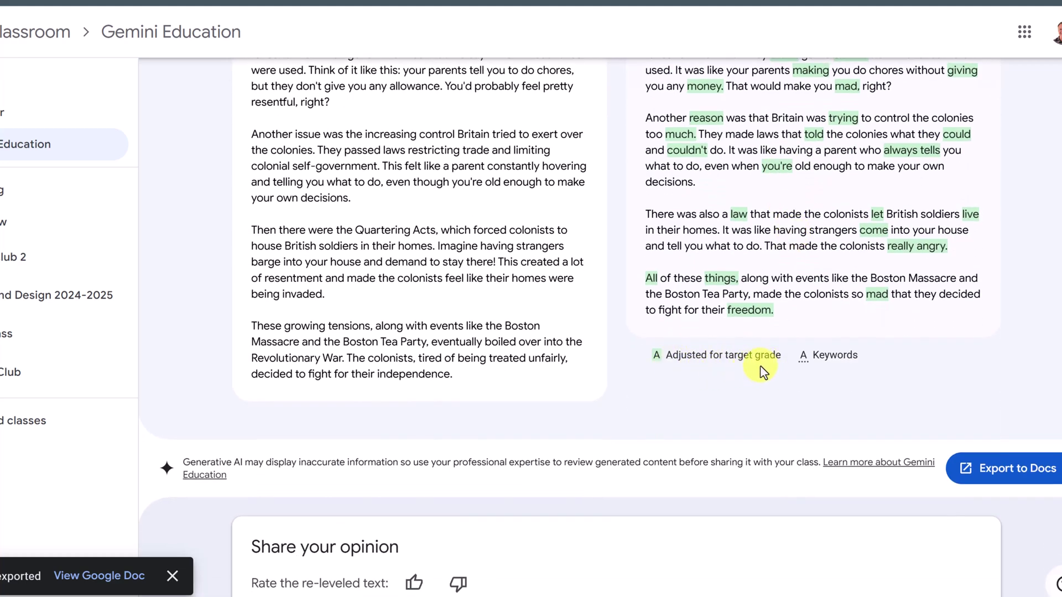
scroll(763, 365, up, 7)
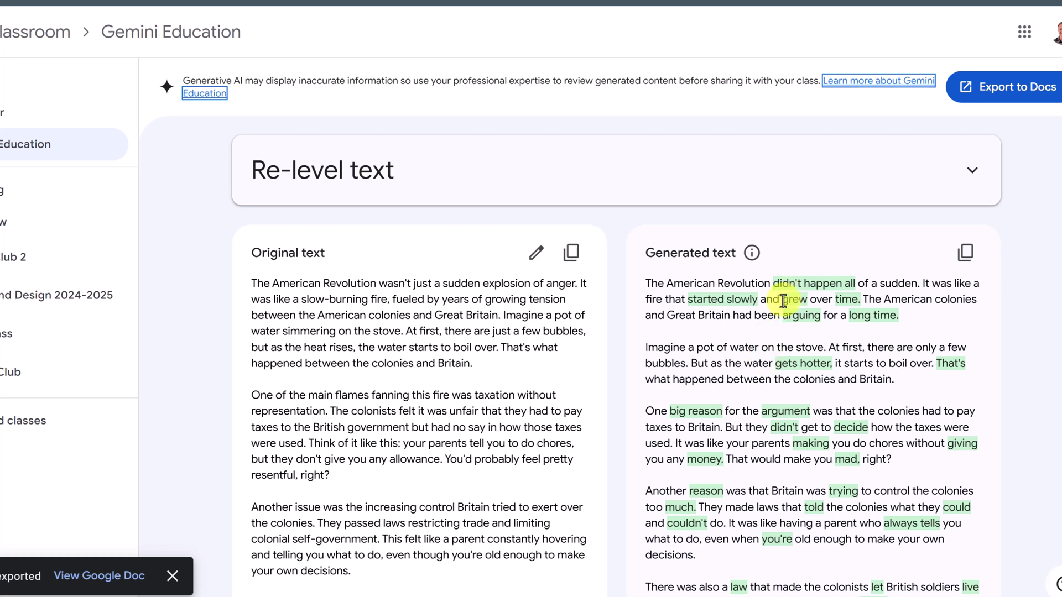
click(971, 169)
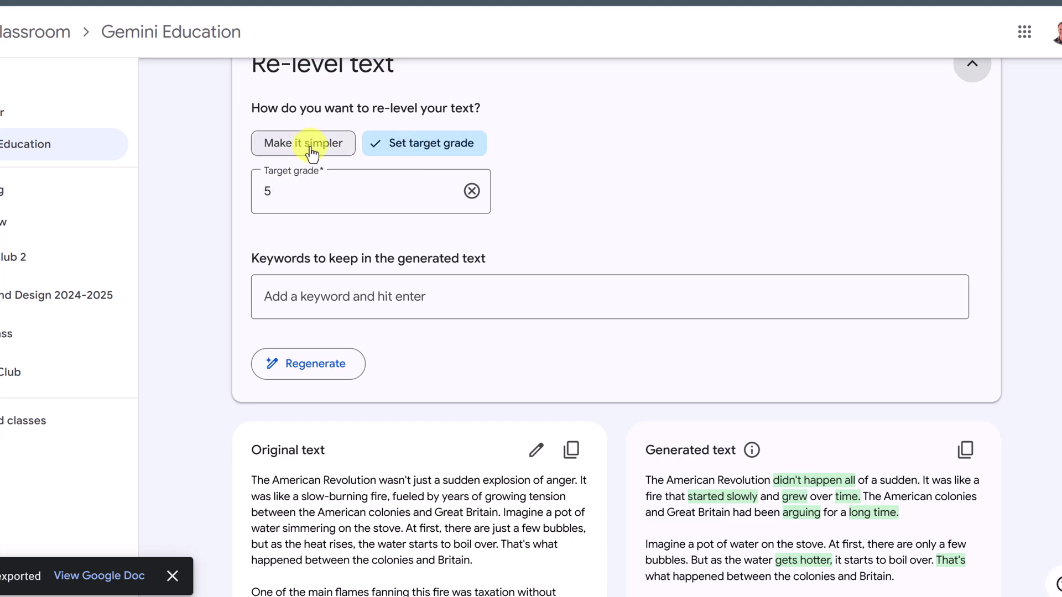
scroll(245, 346, down, 2)
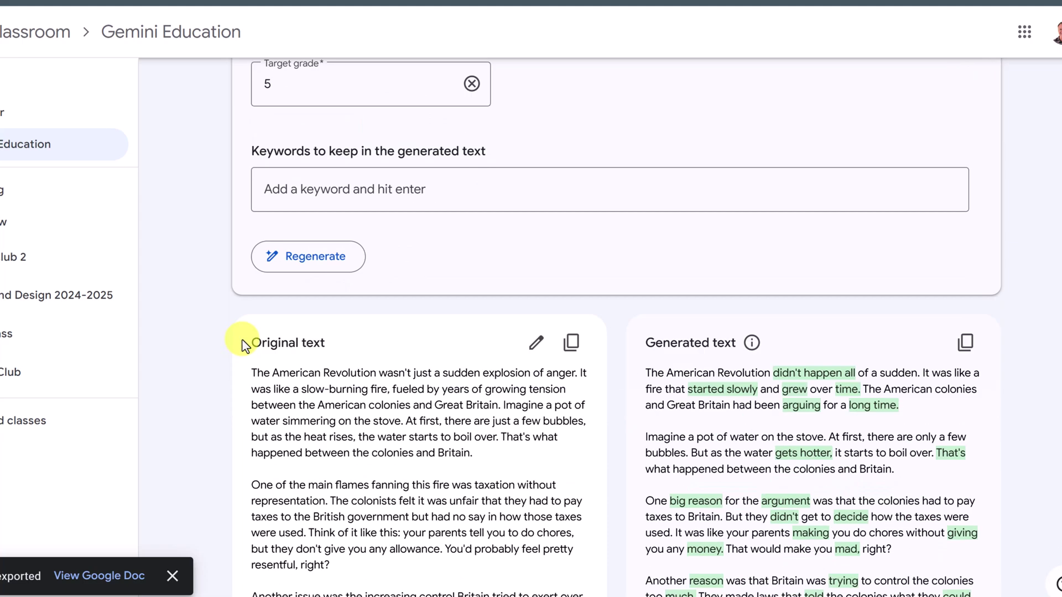
scroll(635, 304, down, 2)
scroll(635, 332, down, 3)
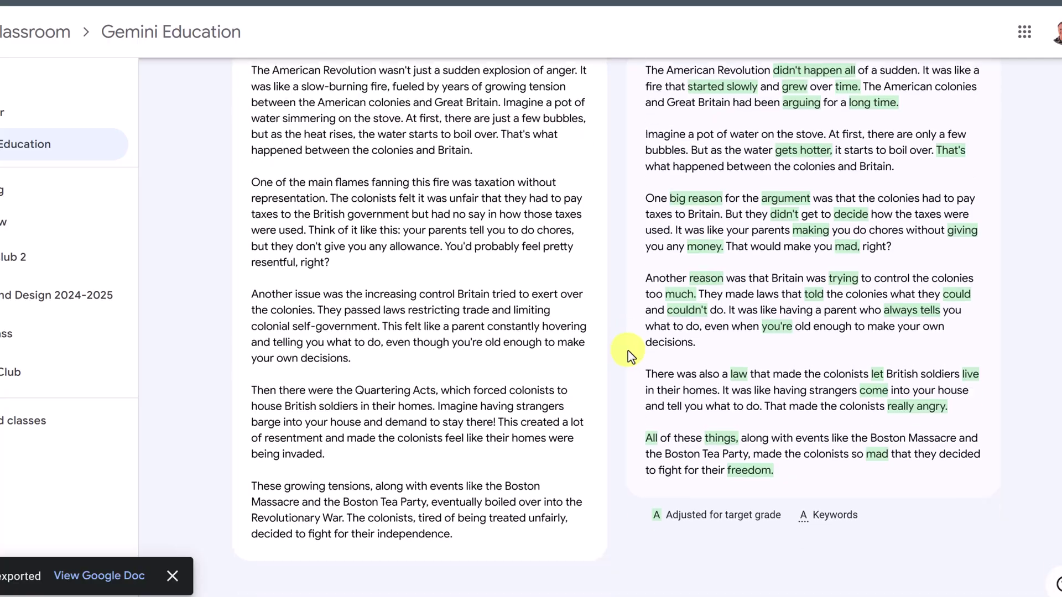